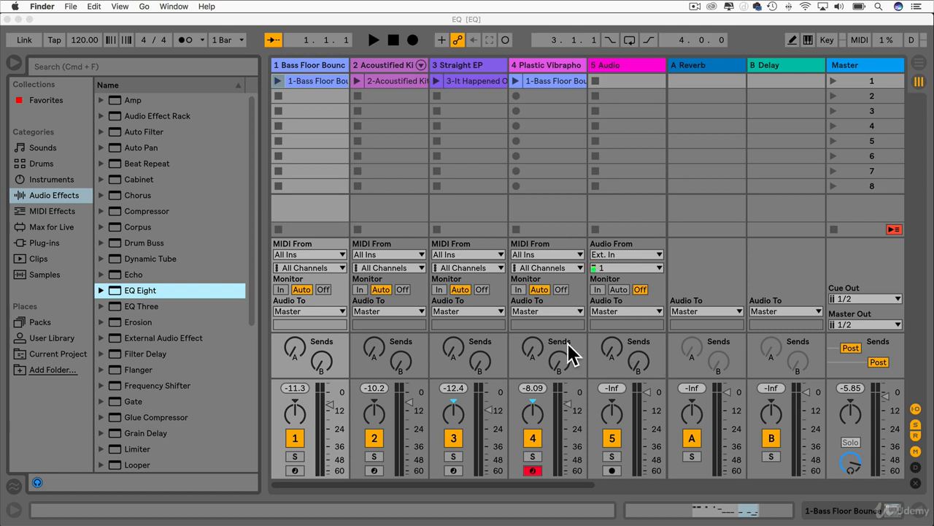
# Launch scene 1 to hear all the clips together, and stop all clips
pyautogui.click(131, 288)
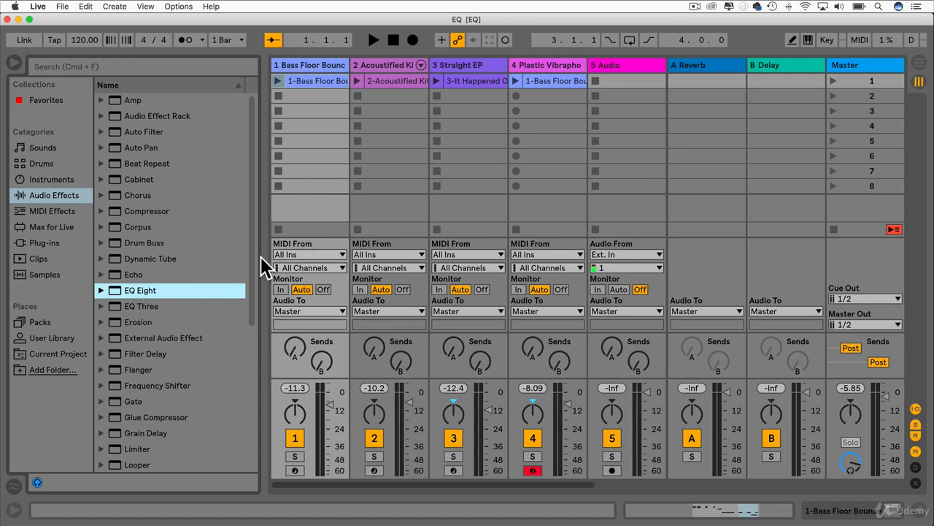
pyautogui.click(834, 81)
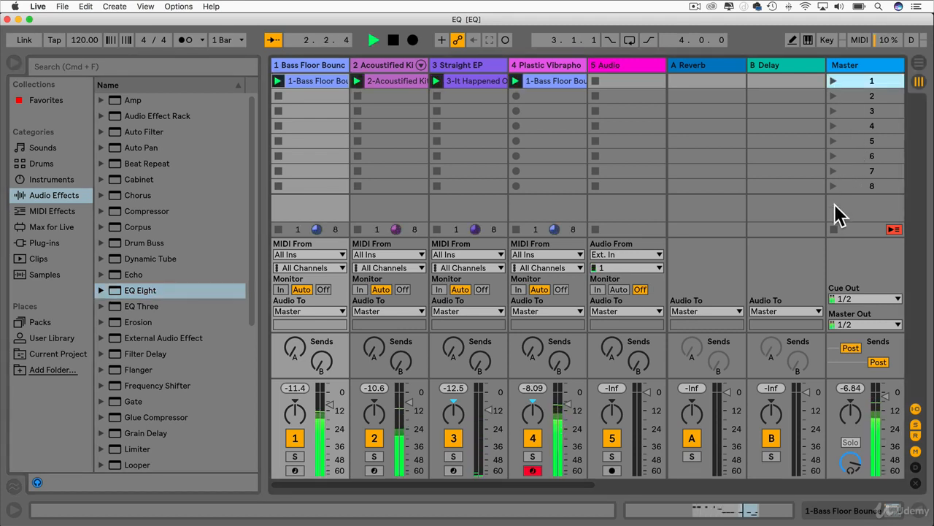
pyautogui.click(834, 231)
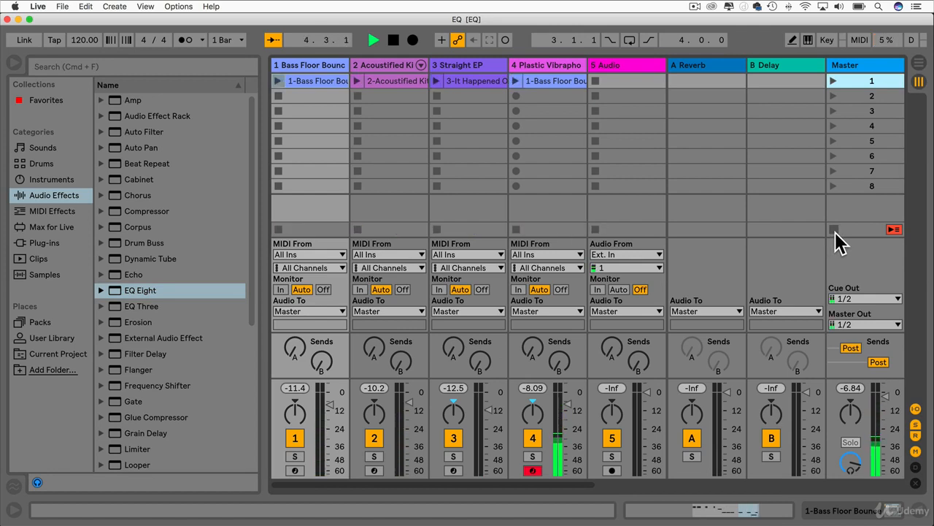
# Add the EQ Eight audio effect to track 1, the bass track, and stop the transport
pyautogui.click(136, 289)
pyautogui.moveTo(126, 289); pyautogui.dragTo(300, 64)
pyautogui.click(393, 40)
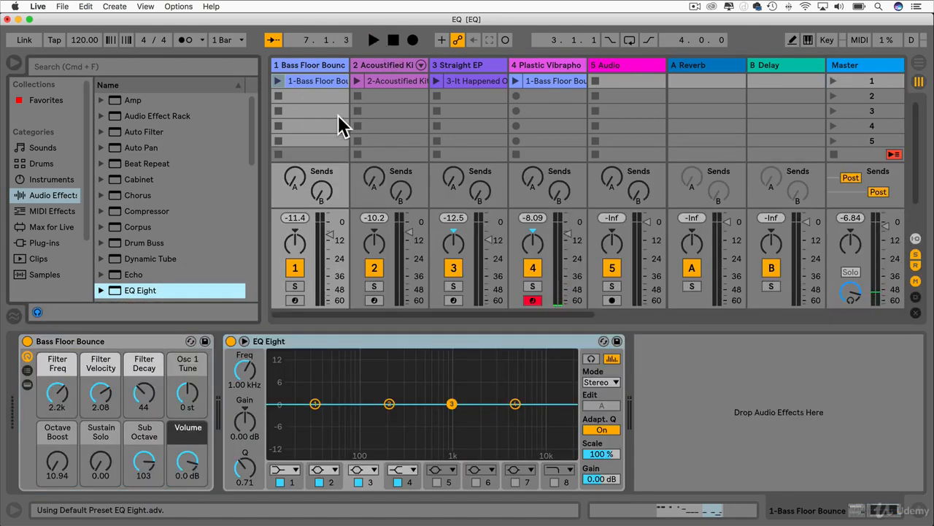
# Try enabling EQ Eight's extra filter bands 5 to 8 and switch them all off again
pyautogui.click(436, 483)
pyautogui.click(476, 482)
pyautogui.click(516, 483)
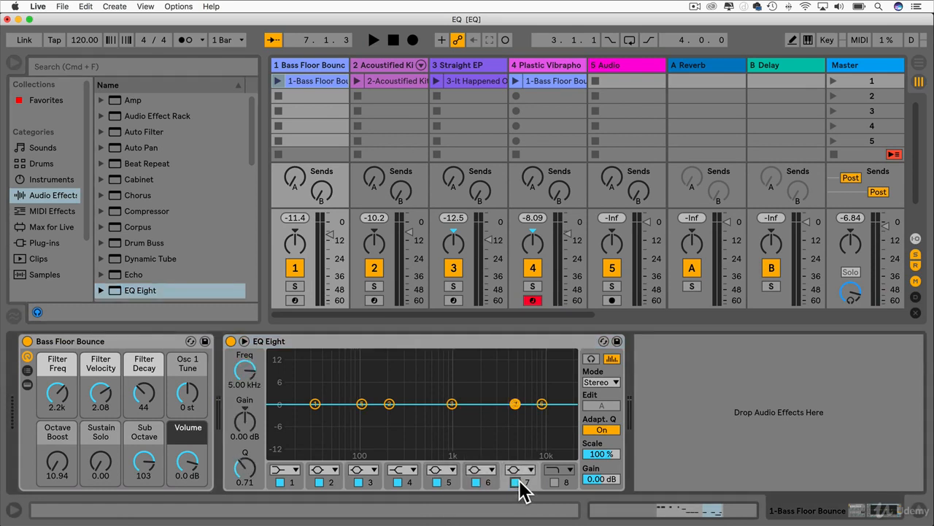
pyautogui.click(554, 483)
pyautogui.click(555, 482)
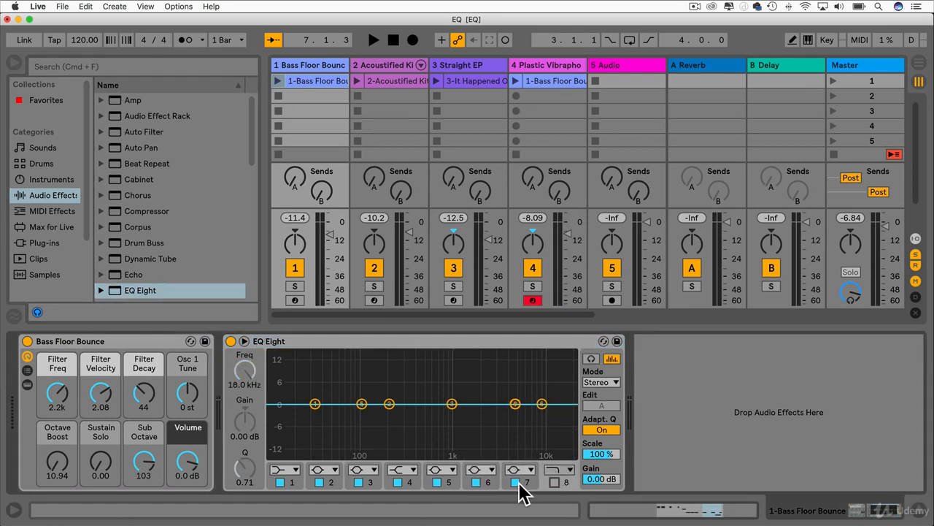
pyautogui.click(516, 482)
pyautogui.click(476, 483)
pyautogui.click(436, 482)
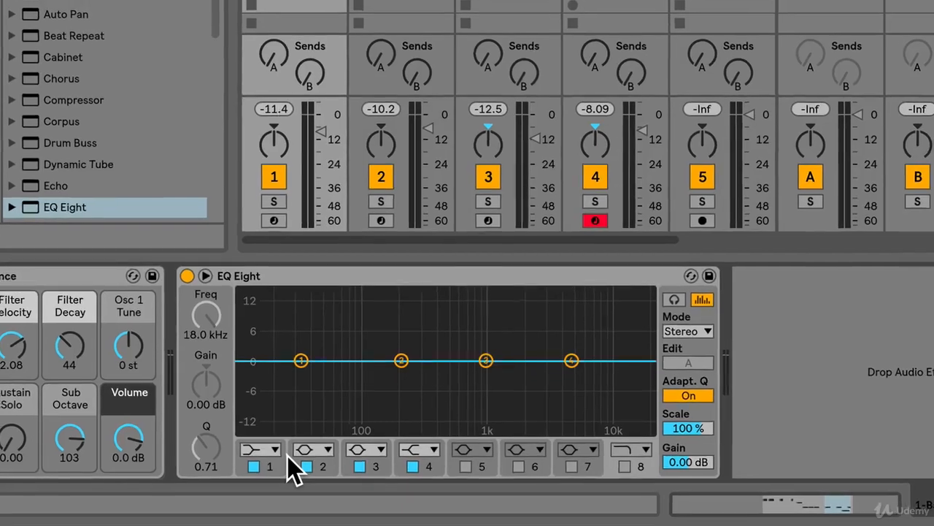
# Examine the filter shapes available for EQ Eight bands 1 and 2 without changing them
pyautogui.click(296, 470)
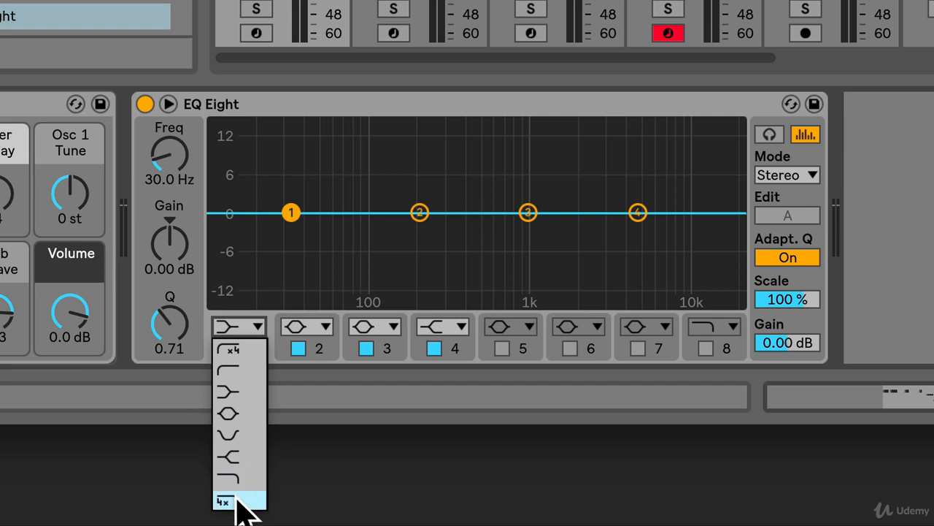
pyautogui.click(254, 330)
pyautogui.click(305, 332)
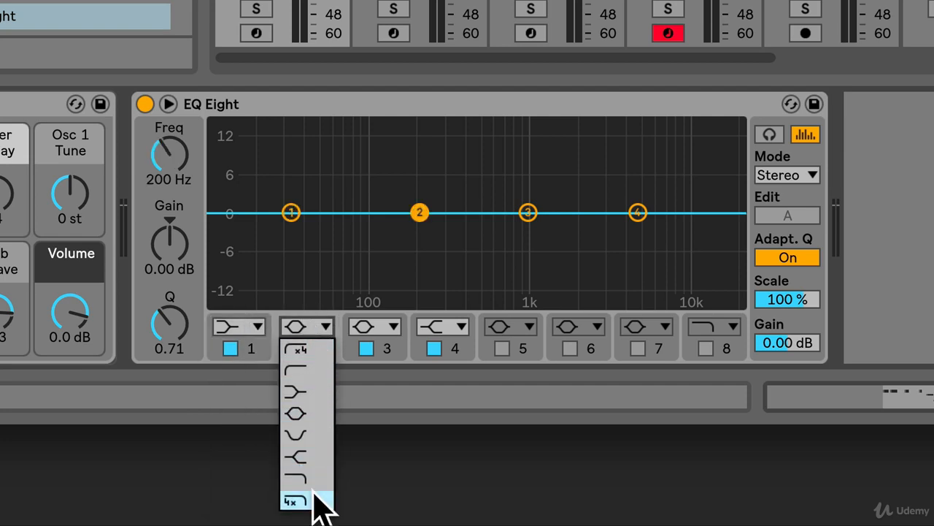
pyautogui.click(330, 322)
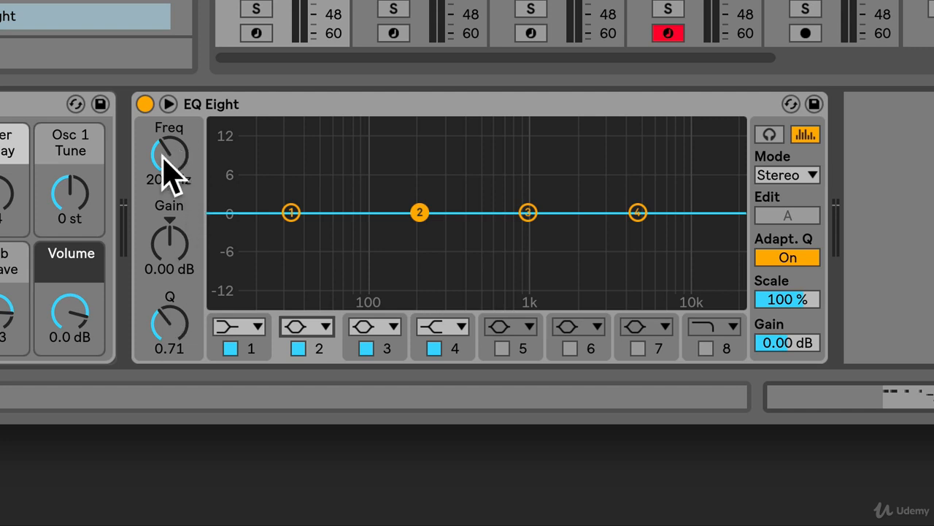
# Try raising band 1's frequency to about 90 Hz and bring it back to 30 Hz
pyautogui.click(290, 213)
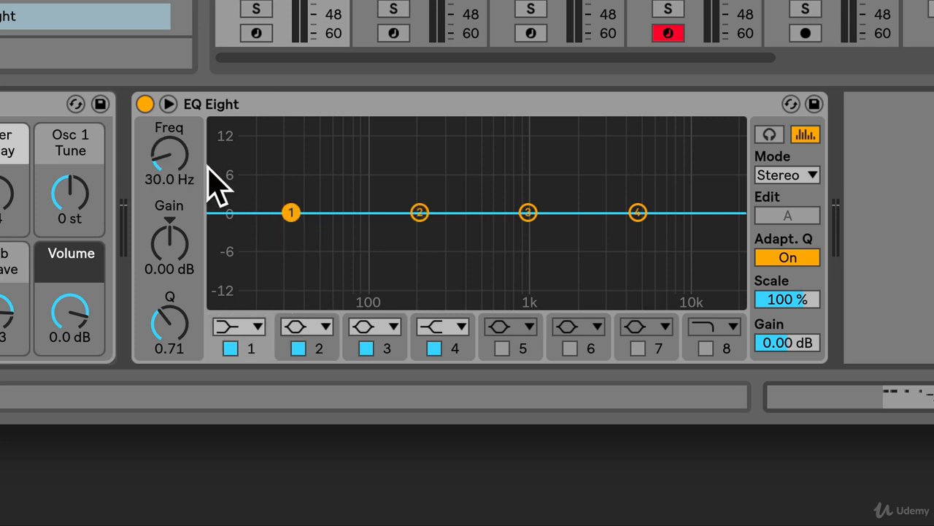
pyautogui.moveTo(170, 155)
pyautogui.mouseDown()
pyautogui.moveTo(170, 45)
pyautogui.moveTo(168, 161)
pyautogui.mouseUp()
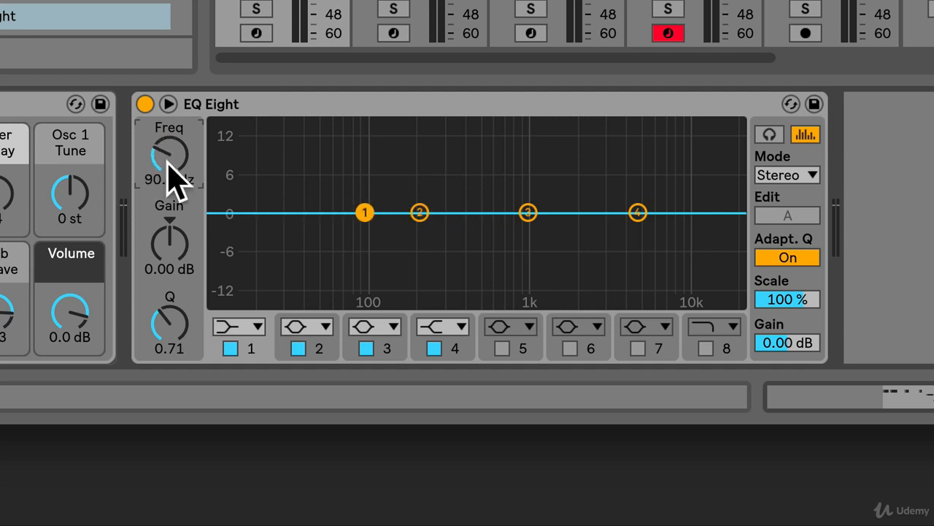
pyautogui.moveTo(365, 213)
pyautogui.mouseDown()
pyautogui.moveTo(277, 215)
pyautogui.moveTo(373, 212)
pyautogui.mouseUp()
pyautogui.moveTo(171, 162)
pyautogui.mouseDown()
pyautogui.moveTo(171, 148)
pyautogui.moveTo(167, 163)
pyautogui.mouseUp()
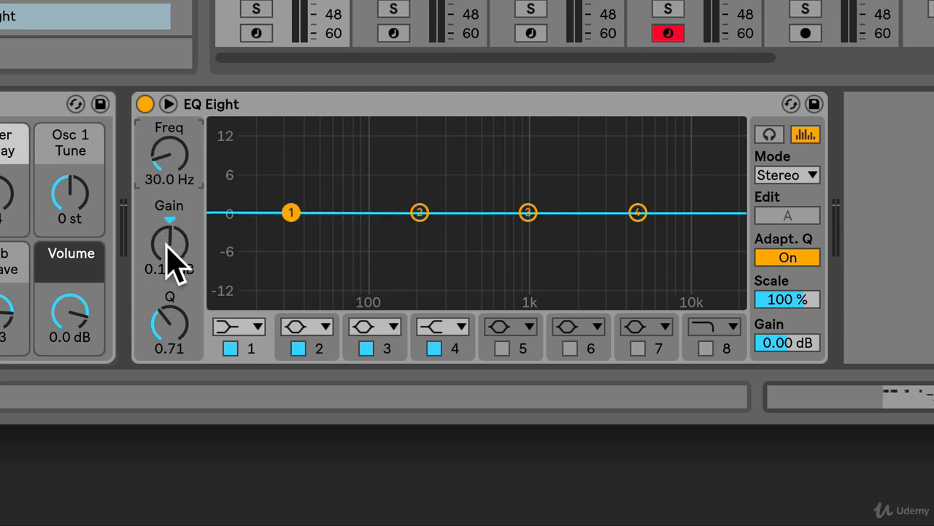
# Change filter band 1 to a bell shape and boost it to 8.81 dB with a Q of 6.98
pyautogui.moveTo(169, 244)
pyautogui.mouseDown()
pyautogui.moveTo(169, 125)
pyautogui.moveTo(169, 370)
pyautogui.moveTo(169, 151)
pyautogui.moveTo(168, 329)
pyautogui.moveTo(168, 252)
pyautogui.mouseUp()
pyautogui.click(240, 327)
pyautogui.click(237, 413)
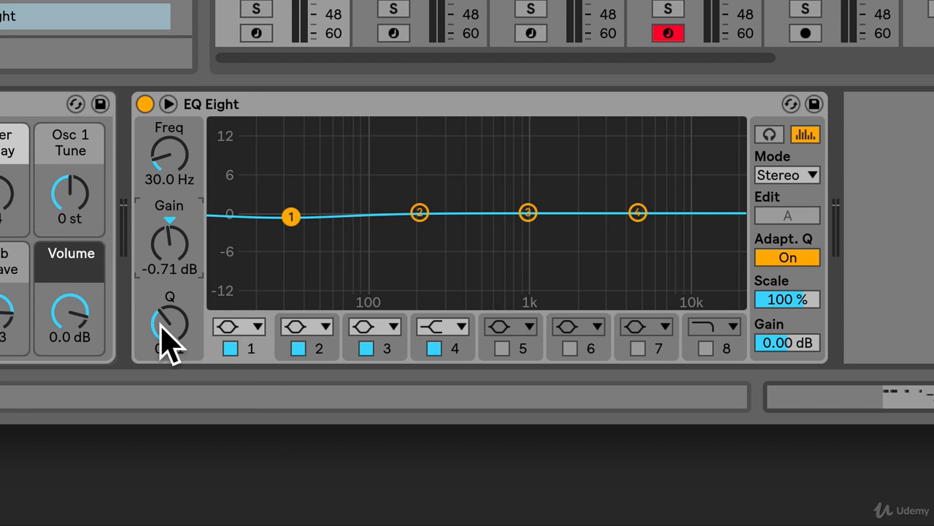
pyautogui.moveTo(161, 327); pyautogui.dragTo(161, 277)
pyautogui.moveTo(178, 236); pyautogui.dragTo(177, 189)
pyautogui.moveTo(170, 321)
pyautogui.mouseDown()
pyautogui.moveTo(170, 362)
pyautogui.moveTo(169, 325)
pyautogui.mouseUp()
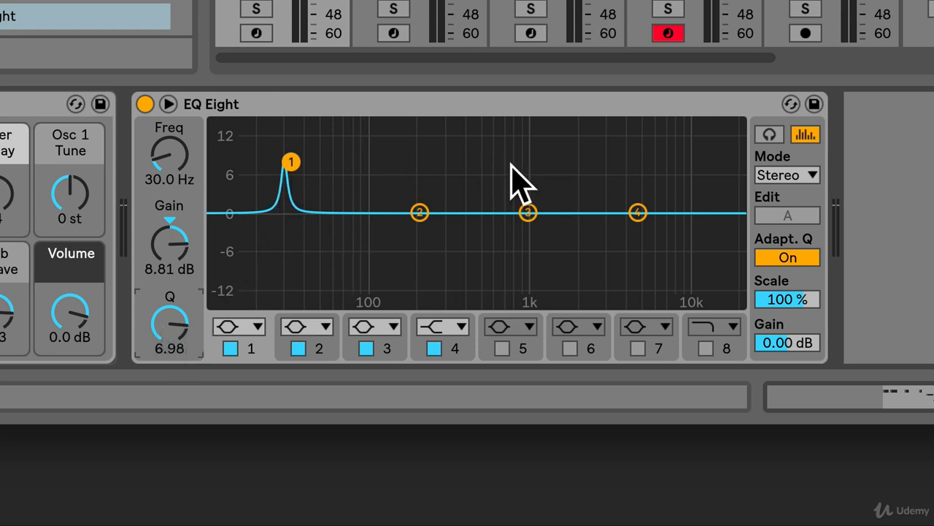
# Solo the bass track and play it with band 1 flattened to about 0.12 dB at 31 Hz
pyautogui.click(259, 8)
pyautogui.moveTo(292, 162); pyautogui.dragTo(292, 212)
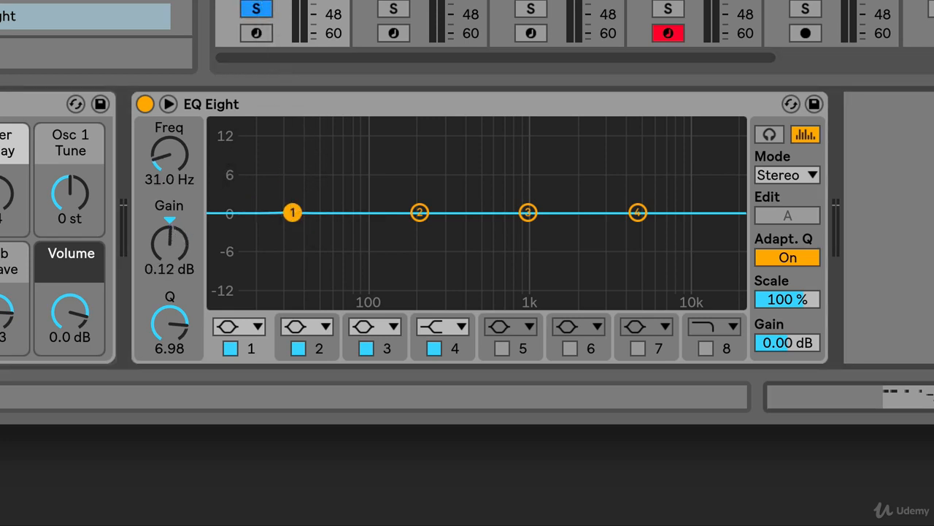
pyautogui.press('space')
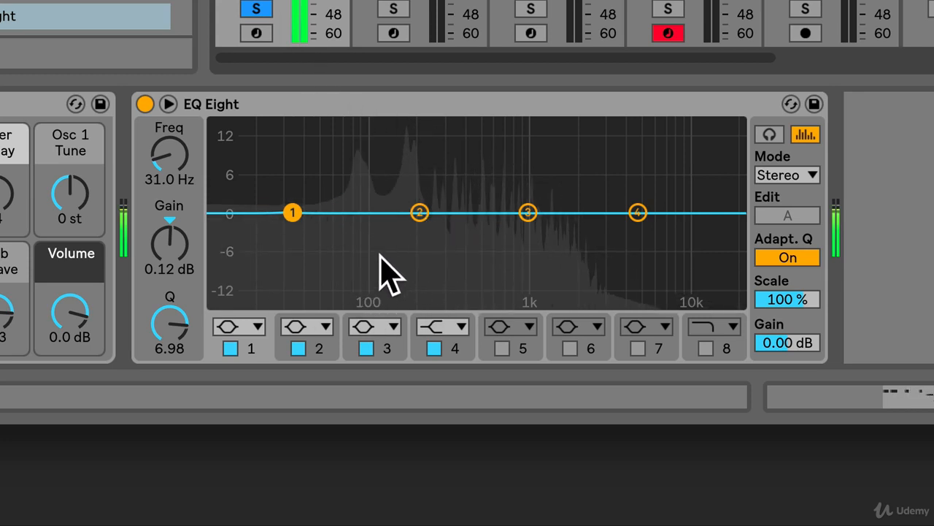
# Widen band 1 to a Q of 0.11, sweep a cut of about 14 dB up to 539 Hz, and return it to -0.37 dB at 36.7 Hz
pyautogui.moveTo(292, 212); pyautogui.dragTo(338, 293)
pyautogui.moveTo(167, 324)
pyautogui.mouseDown()
pyautogui.moveTo(167, 394)
pyautogui.moveTo(167, 324)
pyautogui.mouseUp()
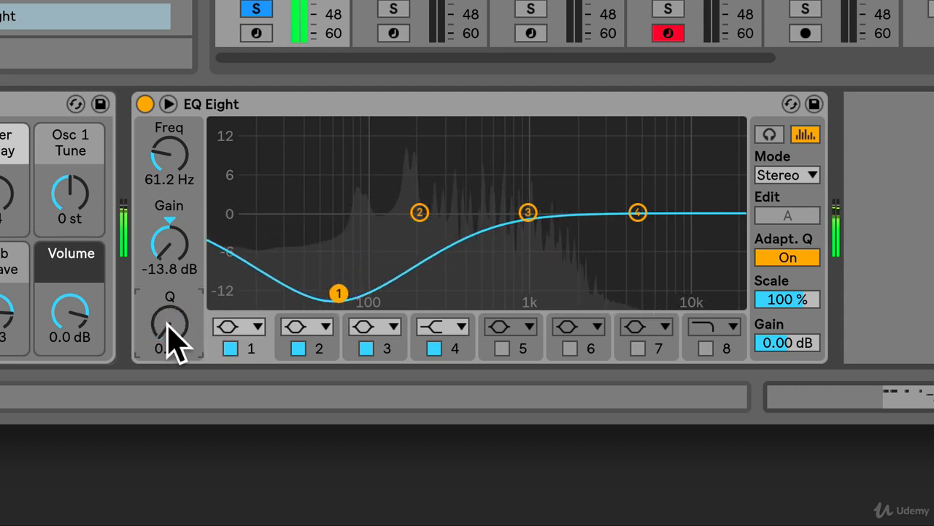
pyautogui.moveTo(338, 292); pyautogui.dragTo(487, 296)
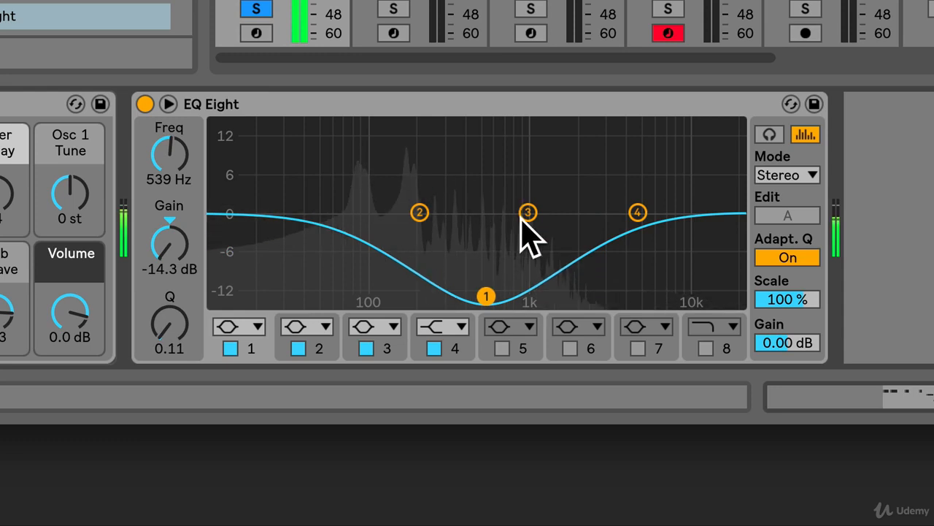
pyautogui.moveTo(486, 295); pyautogui.dragTo(305, 215)
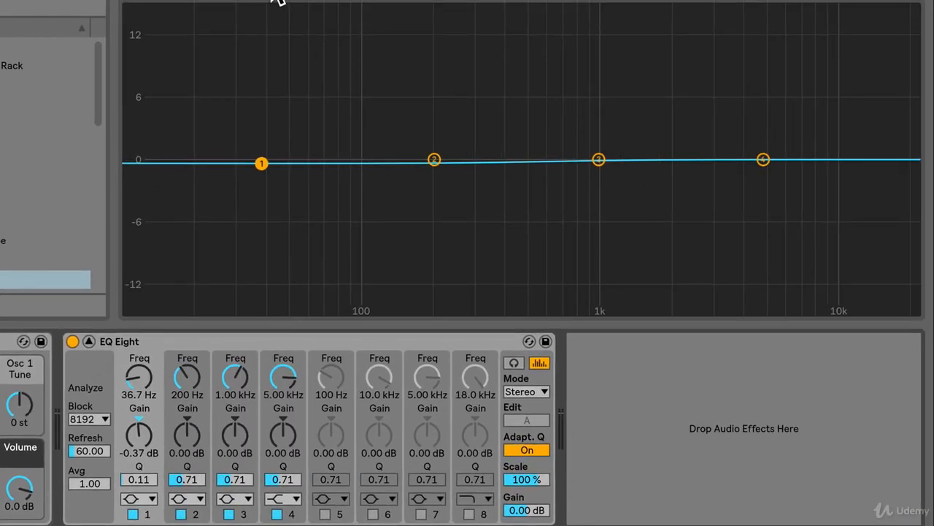
# Play the bass clip, examine its spectrum in EQ Eight's expanded display, and stop playback
pyautogui.click(89, 341)
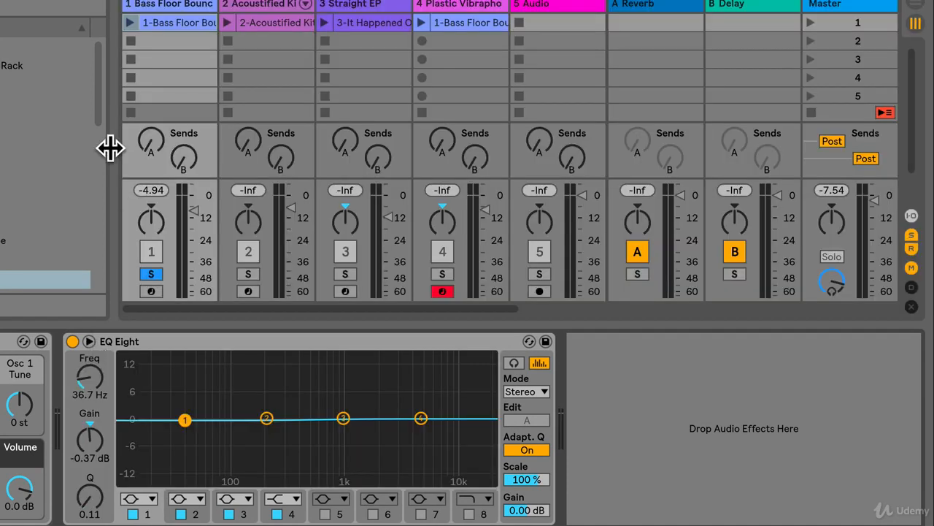
pyautogui.click(130, 23)
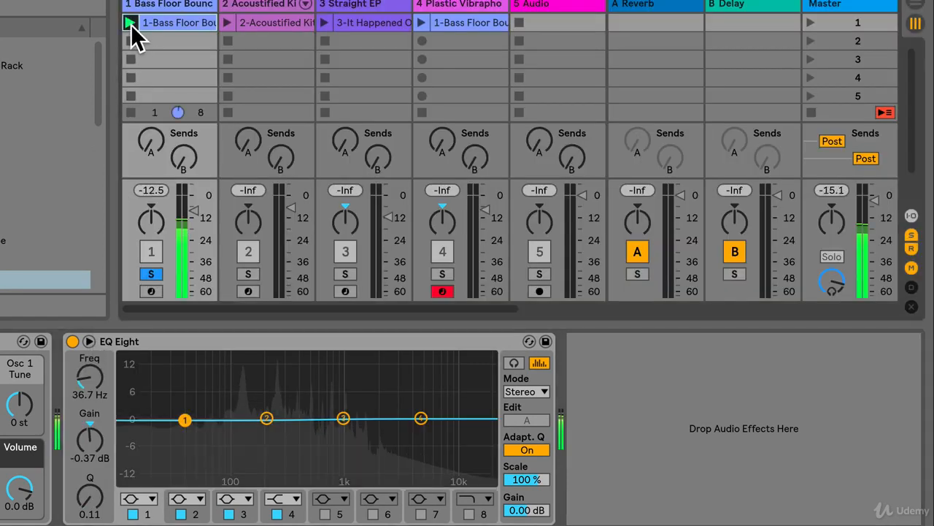
pyautogui.click(88, 342)
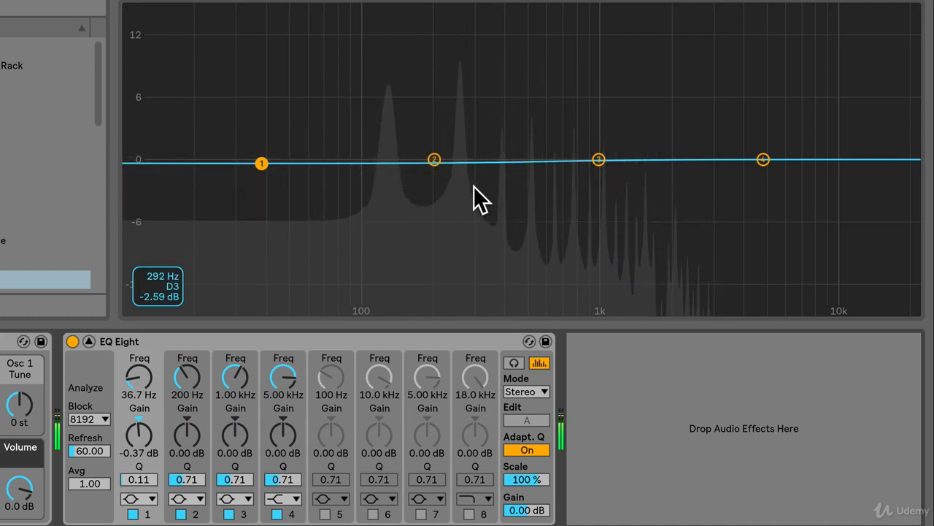
pyautogui.press('space')
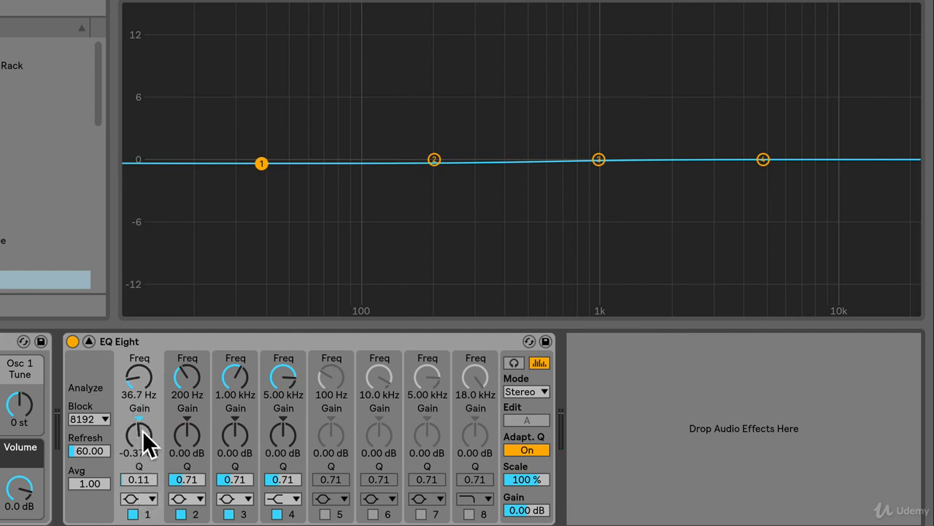
# Enable filter bands 5 and 6 and move band 6 to 11.3 kHz at 0.31 dB
pyautogui.click(326, 514)
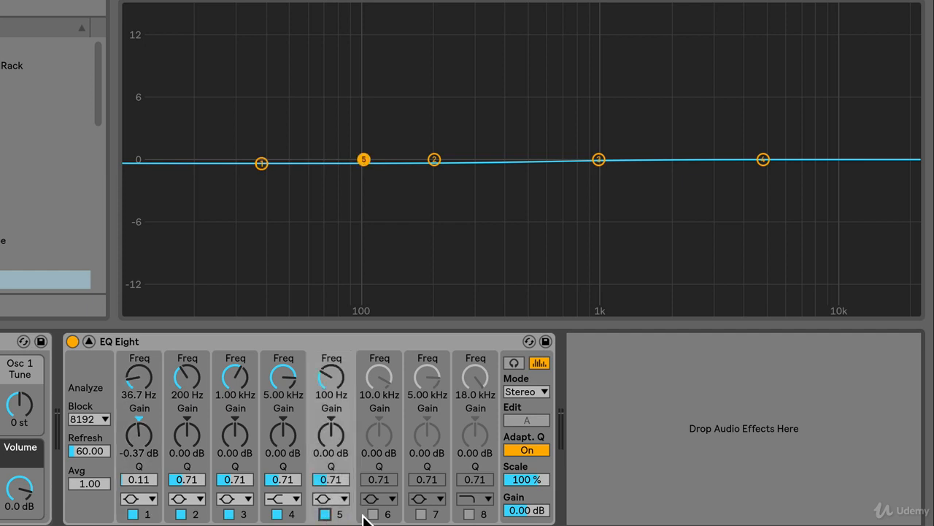
pyautogui.click(373, 515)
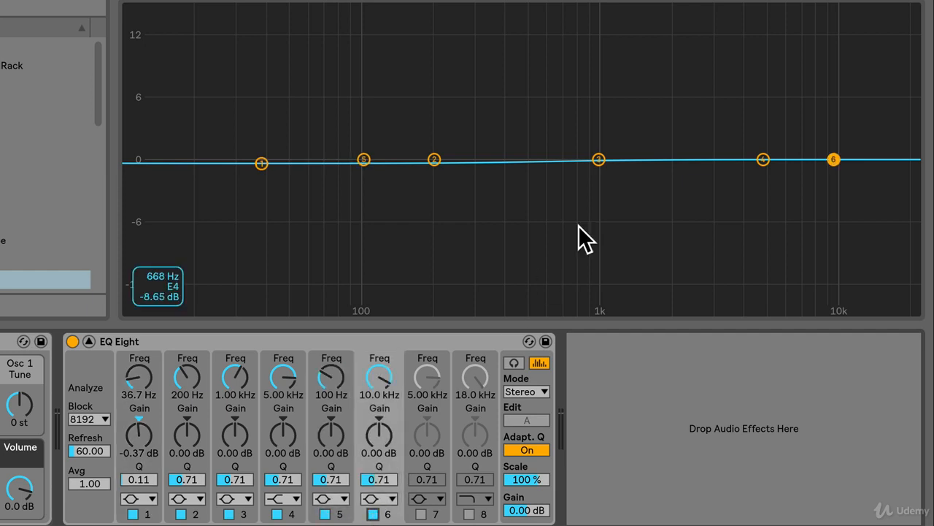
pyautogui.moveTo(833, 159)
pyautogui.mouseDown()
pyautogui.moveTo(824, 104)
pyautogui.moveTo(819, 255)
pyautogui.moveTo(810, 86)
pyautogui.moveTo(734, 158)
pyautogui.moveTo(557, 169)
pyautogui.moveTo(344, 165)
pyautogui.moveTo(830, 146)
pyautogui.moveTo(855, 154)
pyautogui.moveTo(845, 156)
pyautogui.mouseUp()
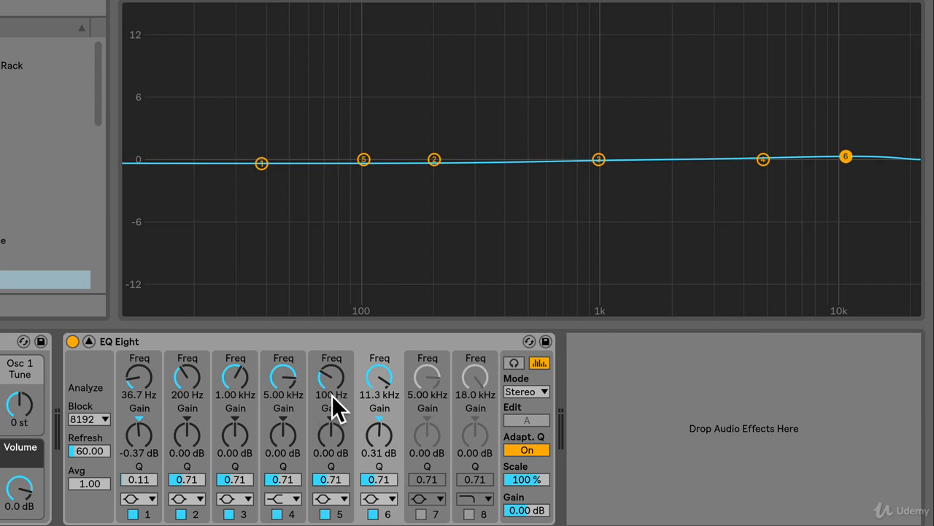
# Try a narrow 10.9 dB boost on band 6 with Q 2.18, and flatten it to 0 dB at 9.40 kHz with Q 0.14
pyautogui.click(379, 480)
pyautogui.moveTo(845, 156); pyautogui.dragTo(826, 50)
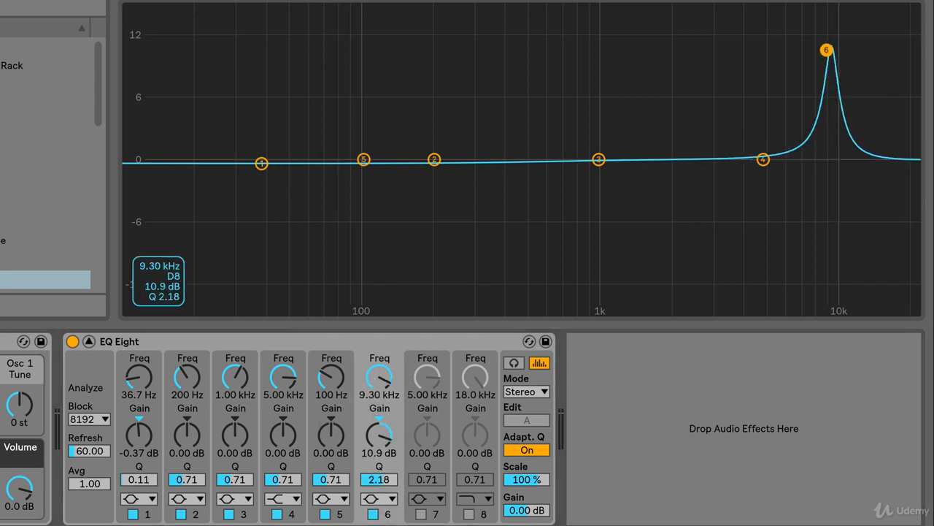
pyautogui.moveTo(378, 479); pyautogui.dragTo(379, 511)
pyautogui.moveTo(826, 43); pyautogui.dragTo(827, 159)
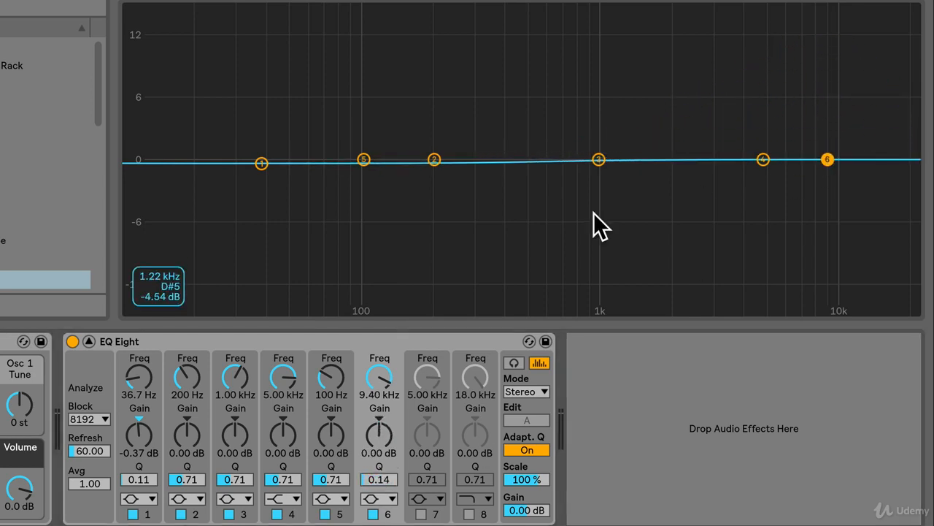
# In EQ Eight's compact view, audition band 1 with a 10.5 dB cut at 24 Hz, and return it to -0.37 dB at 30.3 Hz
pyautogui.click(88, 340)
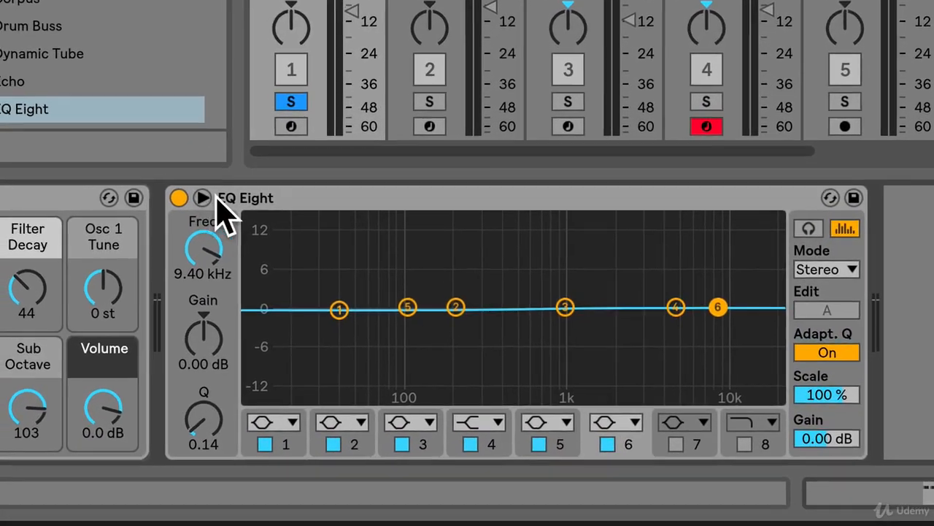
pyautogui.click(810, 228)
pyautogui.moveTo(352, 311); pyautogui.dragTo(310, 370)
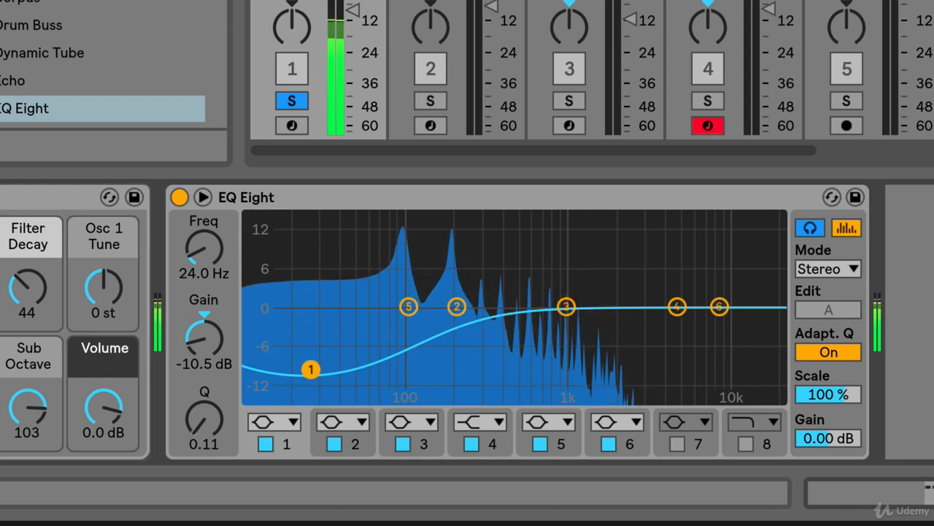
pyautogui.moveTo(311, 369); pyautogui.dragTo(327, 309)
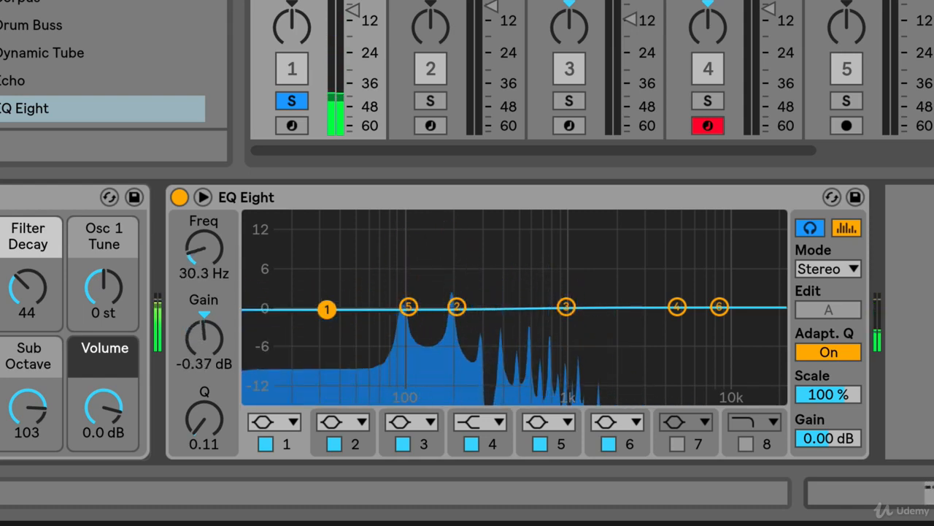
pyautogui.click(811, 228)
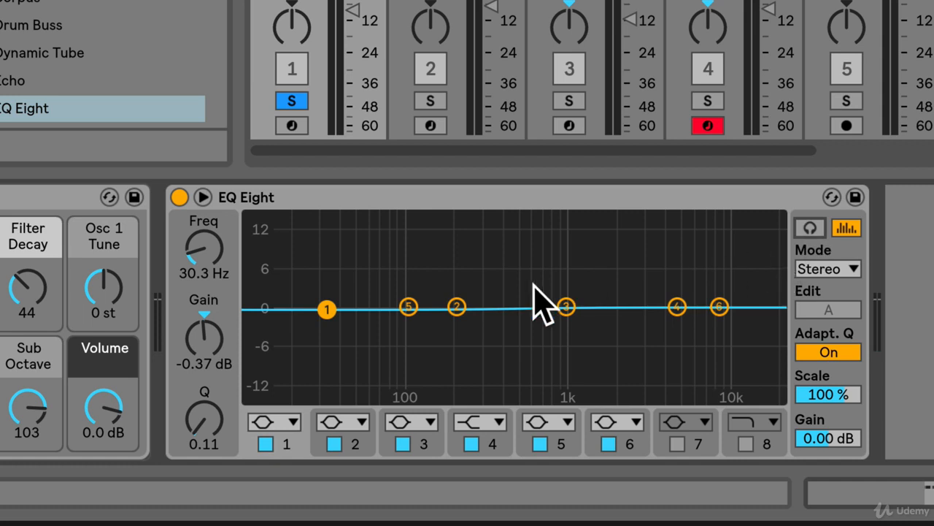
# Change filter band 4 to the standard low-cut shape, not the x4 version
pyautogui.click(457, 306)
pyautogui.click(483, 422)
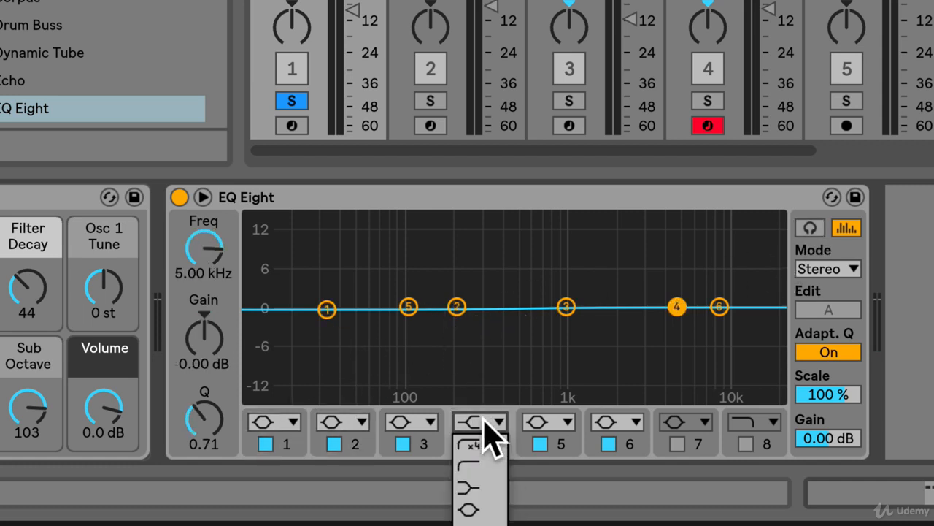
pyautogui.click(473, 469)
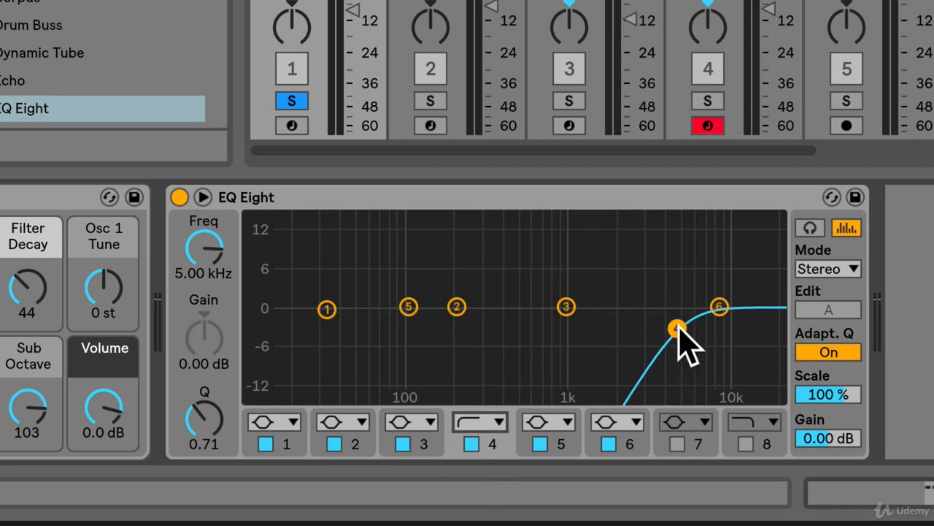
# Move band 4's low cut to 2.90 kHz, change its shape to the standard high cut, and sweep it to 3.37 kHz
pyautogui.moveTo(678, 330); pyautogui.dragTo(639, 327)
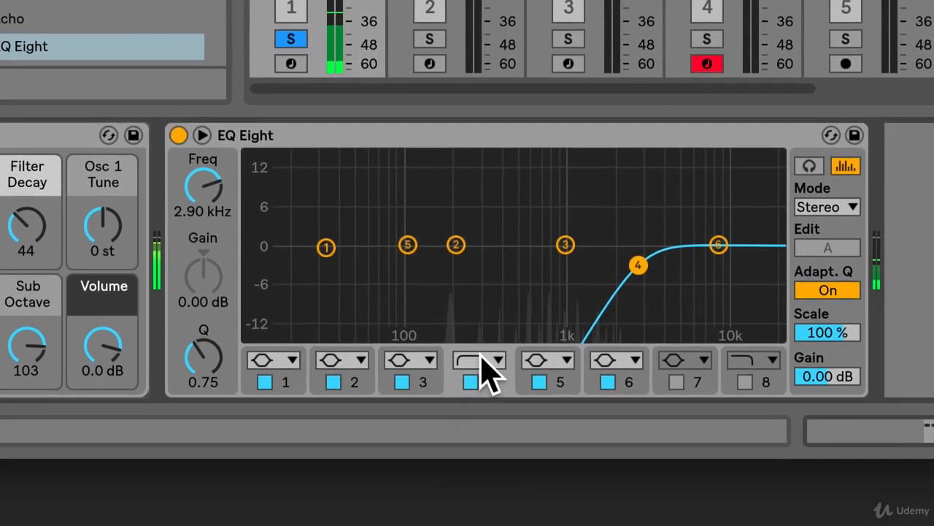
pyautogui.click(482, 416)
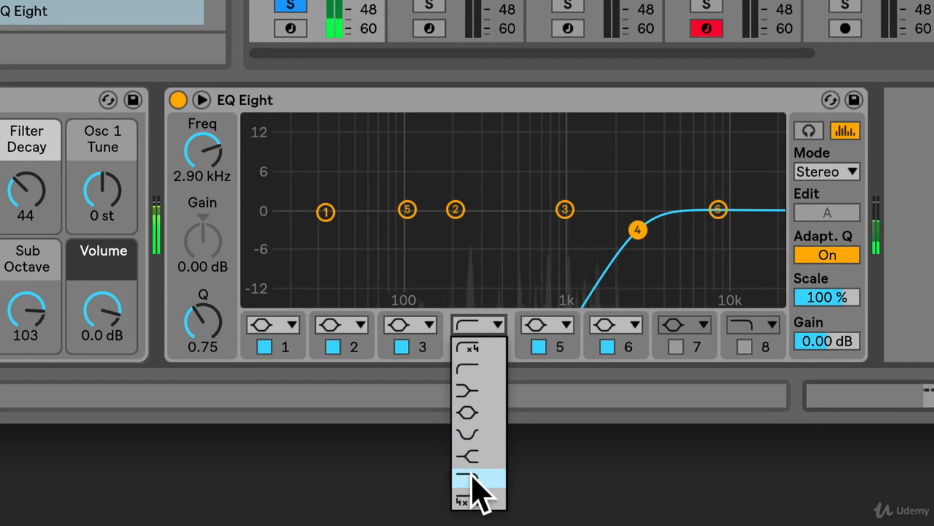
pyautogui.click(471, 495)
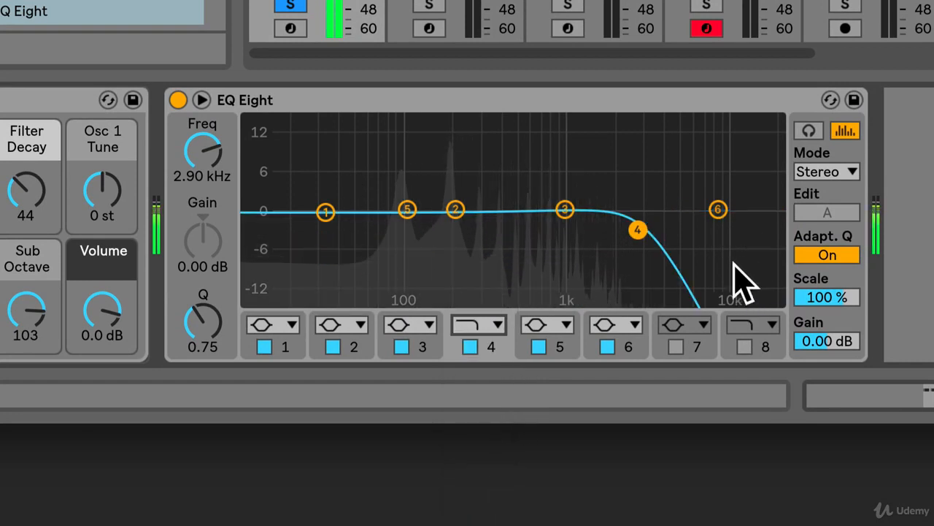
pyautogui.moveTo(630, 232); pyautogui.dragTo(527, 230)
pyautogui.moveTo(591, 230); pyautogui.dragTo(648, 226)
# Compare the sound with band 4 on and off, leave it disabled, and set its shape to bell
pyautogui.click(471, 347)
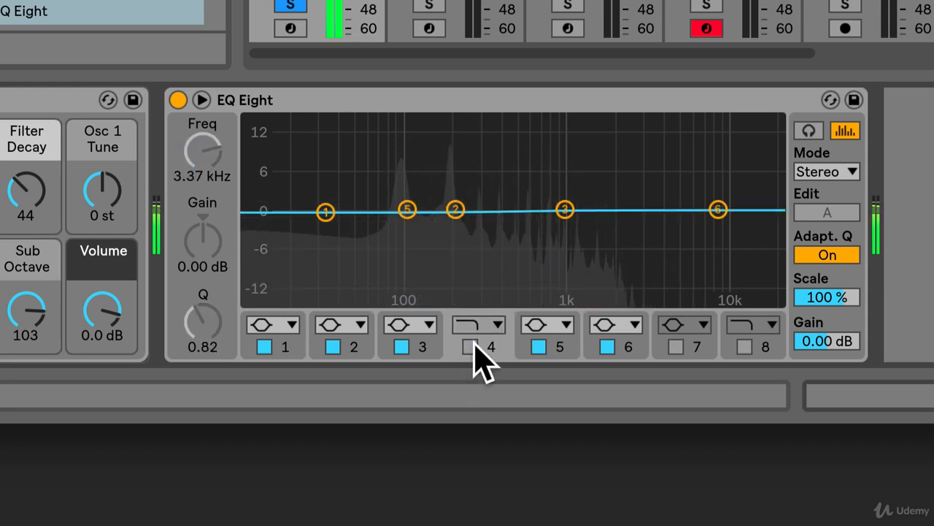
pyautogui.click(473, 347)
pyautogui.click(474, 347)
pyautogui.click(482, 325)
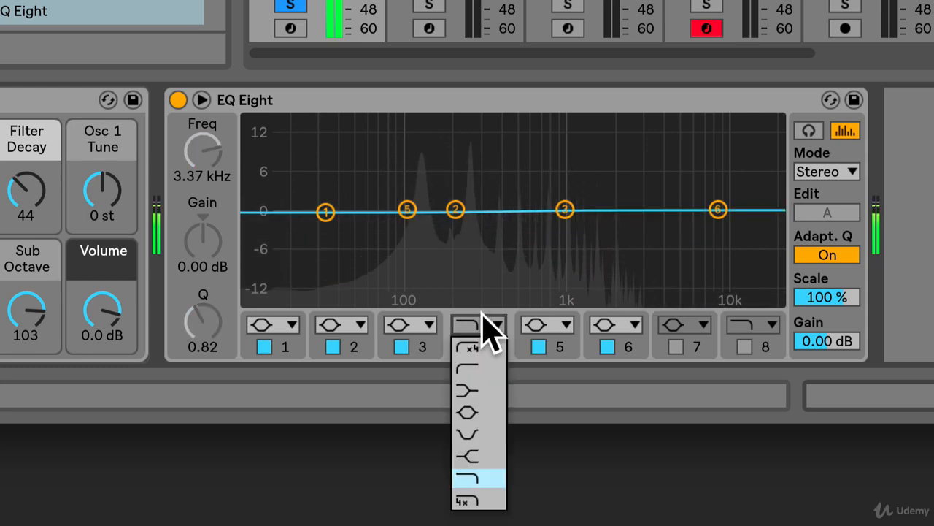
pyautogui.click(478, 413)
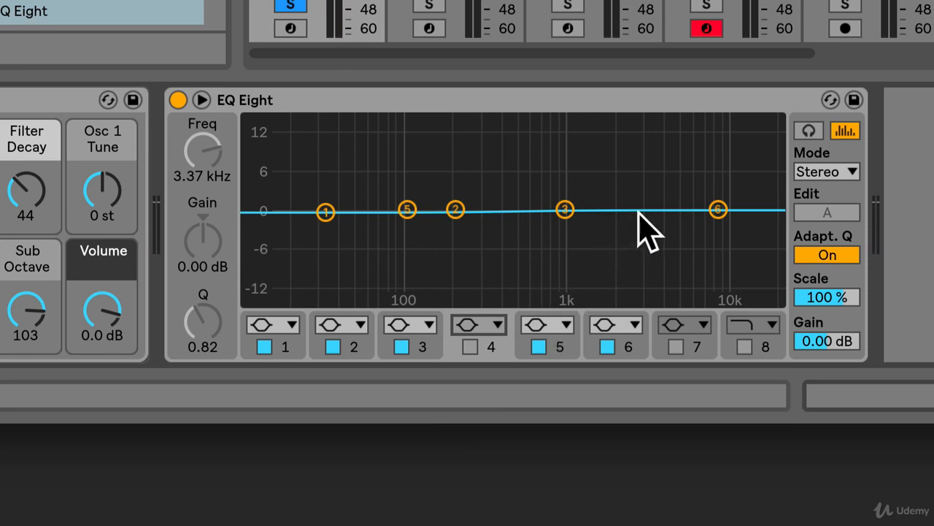
# Try EQ Eight's L/R processing mode and set the mode to M/S
pyautogui.click(834, 170)
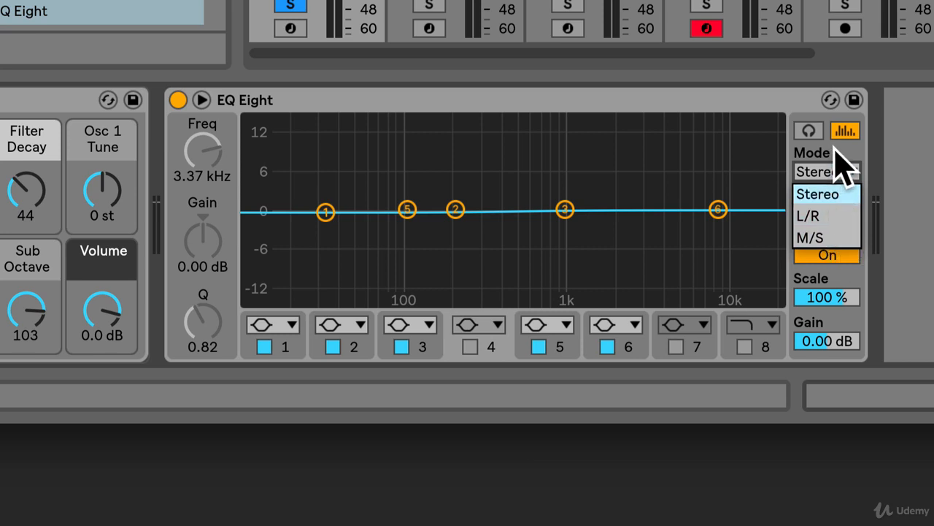
pyautogui.click(827, 219)
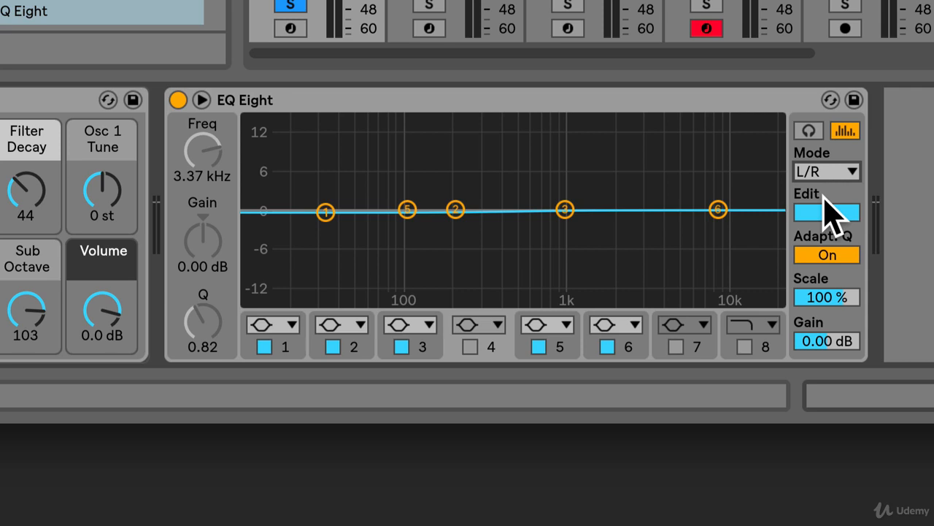
pyautogui.click(838, 174)
pyautogui.click(814, 236)
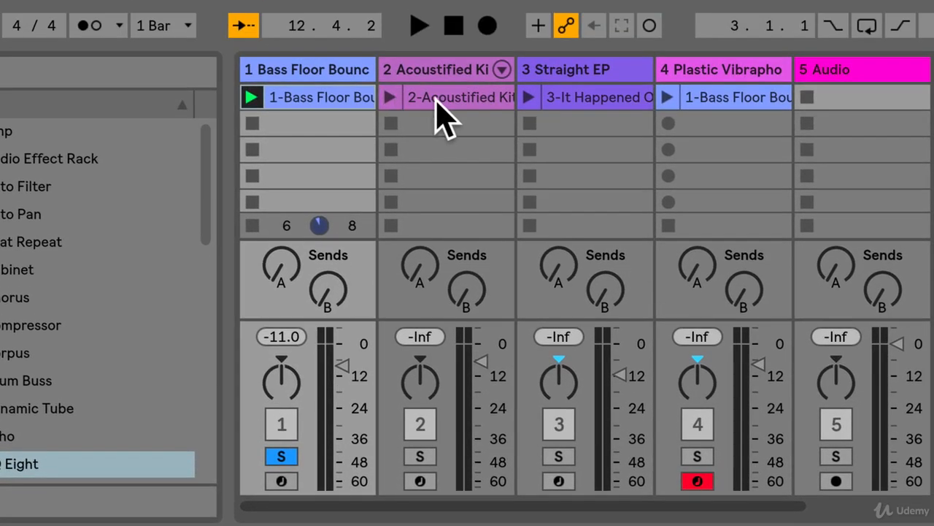
# Toggle the activators of tracks 2, 3 and 4, and audition the clips with the bass track taken out of solo
pyautogui.click(420, 425)
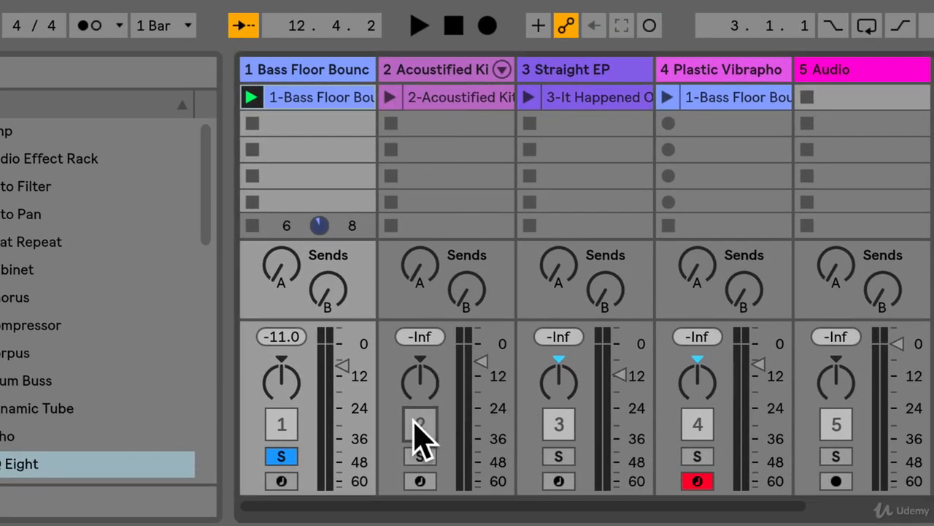
pyautogui.click(559, 430)
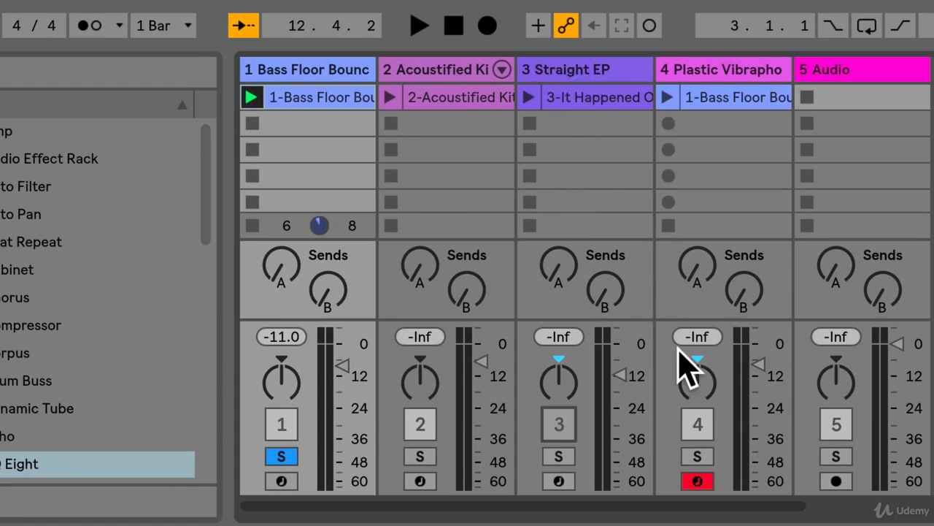
pyautogui.click(701, 431)
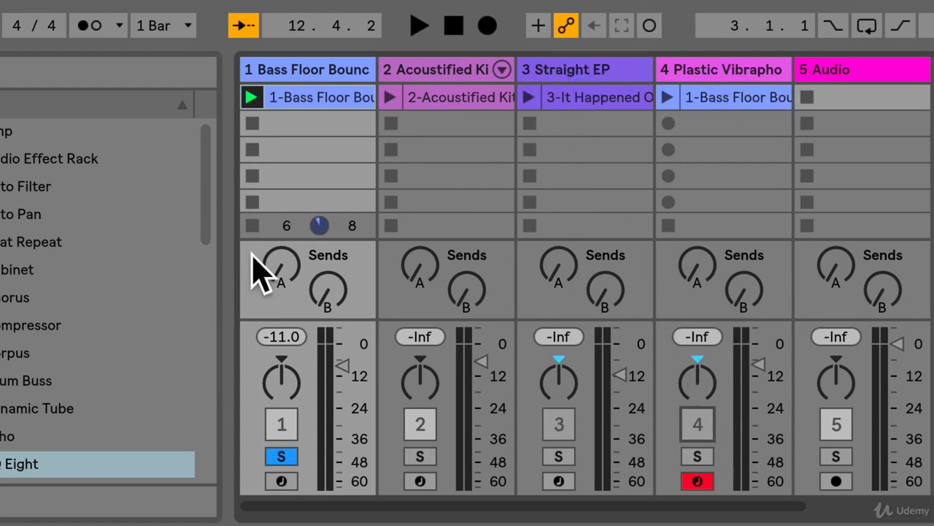
pyautogui.press('space')
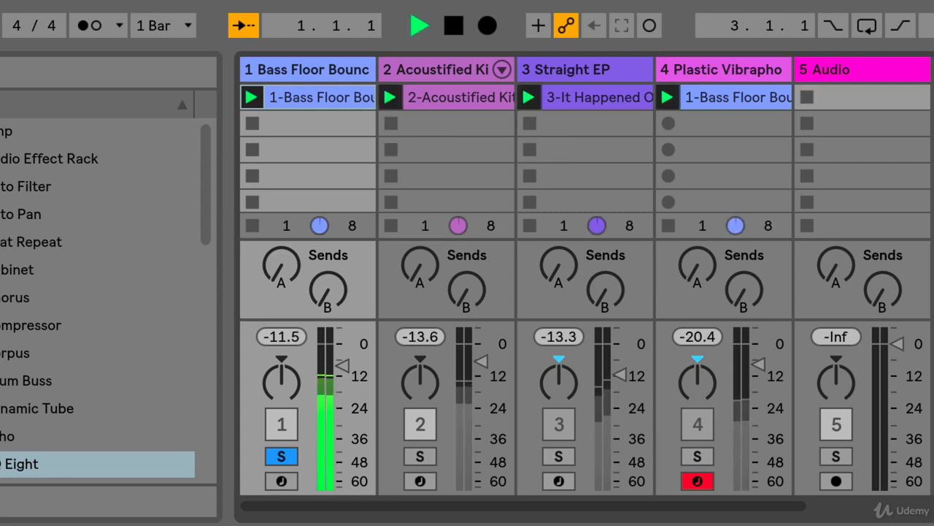
pyautogui.click(281, 458)
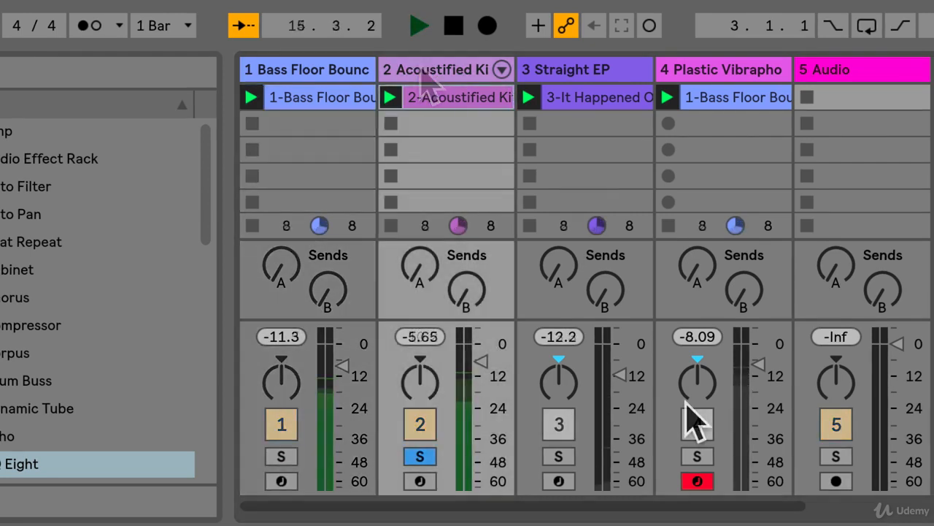
# Solo the Acoustified Kit track and boost band 2 of its EQ Eight by 11.0 dB at 74.2 Hz
pyautogui.press('space')
pyautogui.click(420, 72)
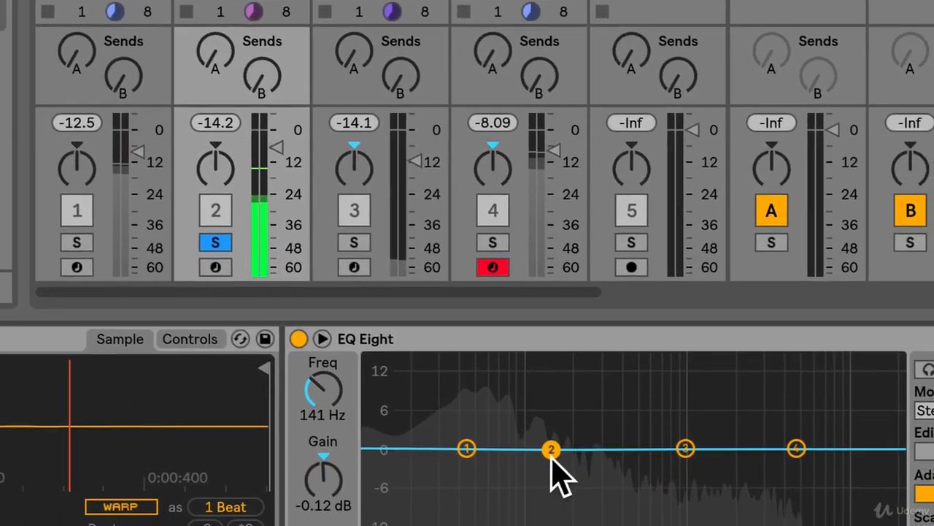
pyautogui.moveTo(620, 520); pyautogui.dragTo(575, 525)
pyautogui.moveTo(380, 403); pyautogui.dragTo(384, 307)
pyautogui.moveTo(381, 262); pyautogui.dragTo(380, 254)
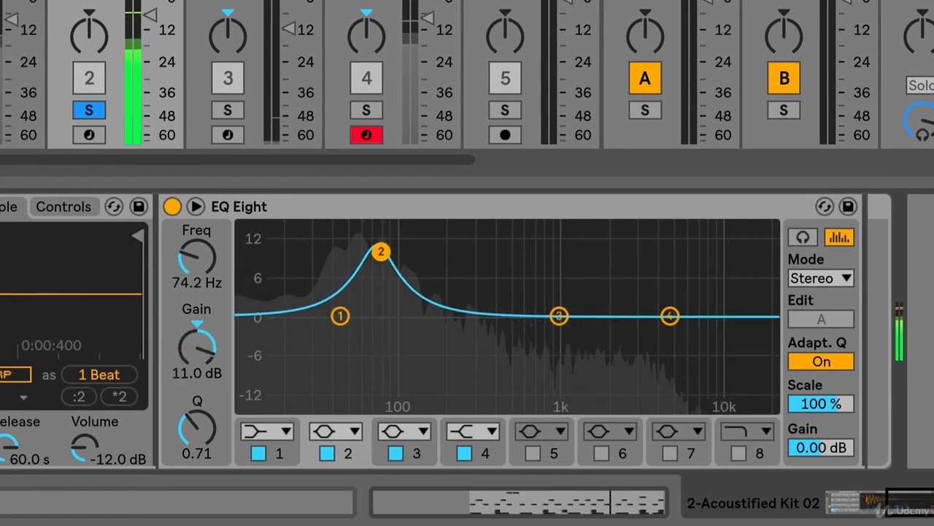
# Sweep band 2 to 82.5 Hz at 11.5 dB, narrow it to Q 2.39, and flatten it to 0.12 dB at 66.7 Hz
pyautogui.moveTo(298, 246); pyautogui.dragTo(388, 249)
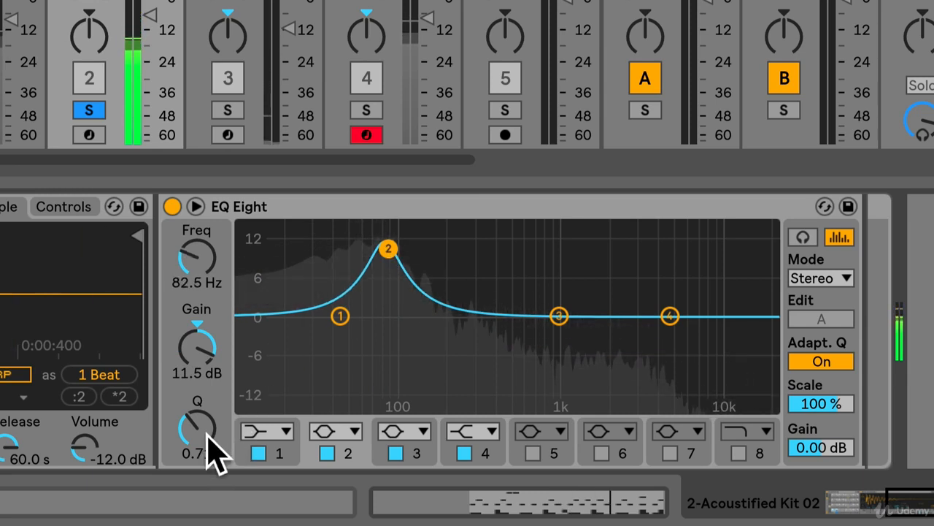
pyautogui.moveTo(209, 429)
pyautogui.mouseDown()
pyautogui.moveTo(208, 412)
pyautogui.moveTo(201, 423)
pyautogui.mouseUp()
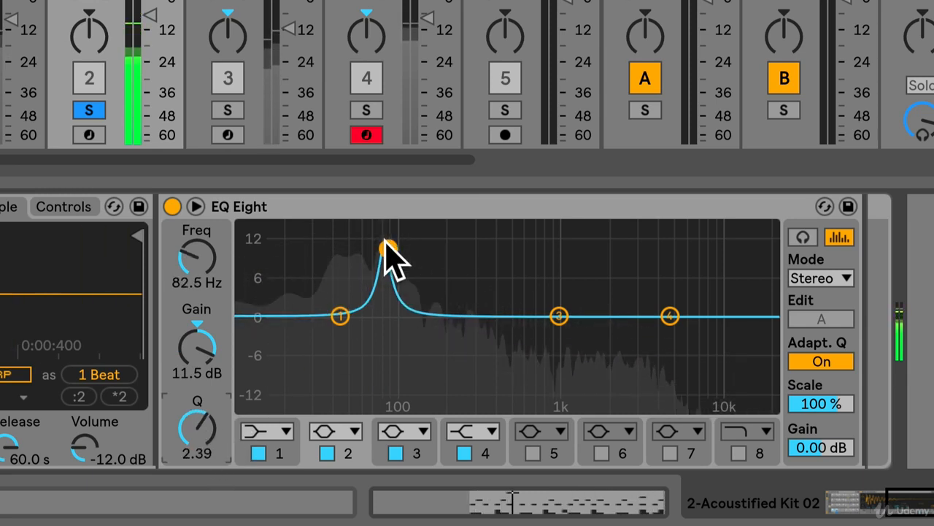
pyautogui.moveTo(385, 245); pyautogui.dragTo(369, 316)
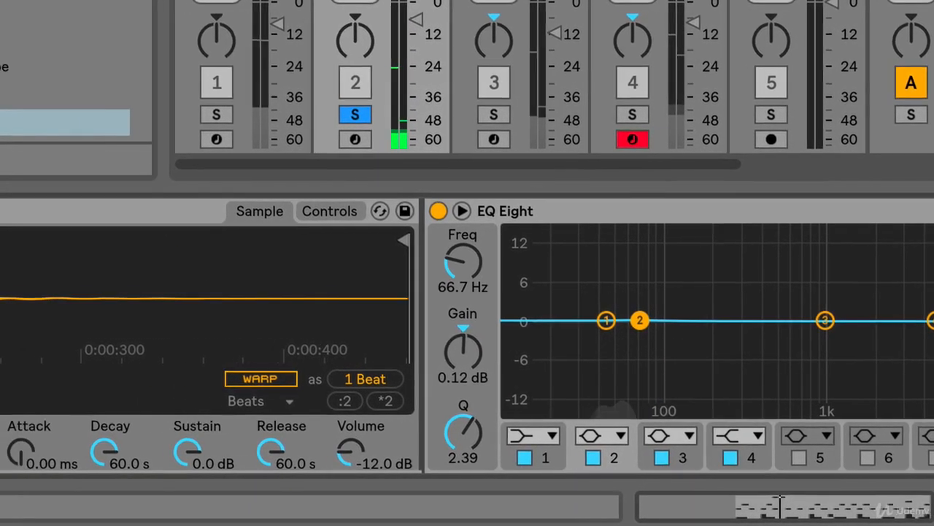
# Select the bass track, solo it together with the Acoustified Kit track, and start playback
pyautogui.click(50, 2)
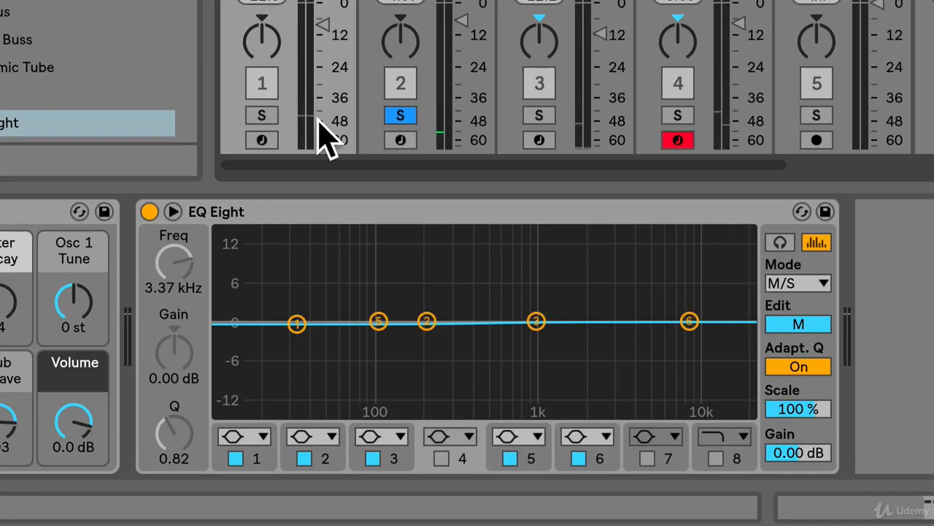
pyautogui.click(262, 115)
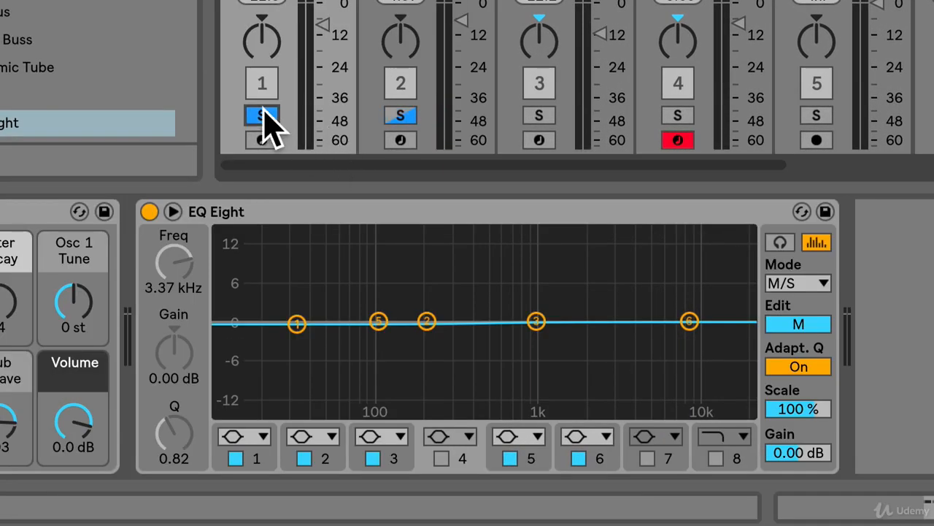
pyautogui.keyDown('ctrl'); pyautogui.click(409, 125); pyautogui.keyUp('ctrl')
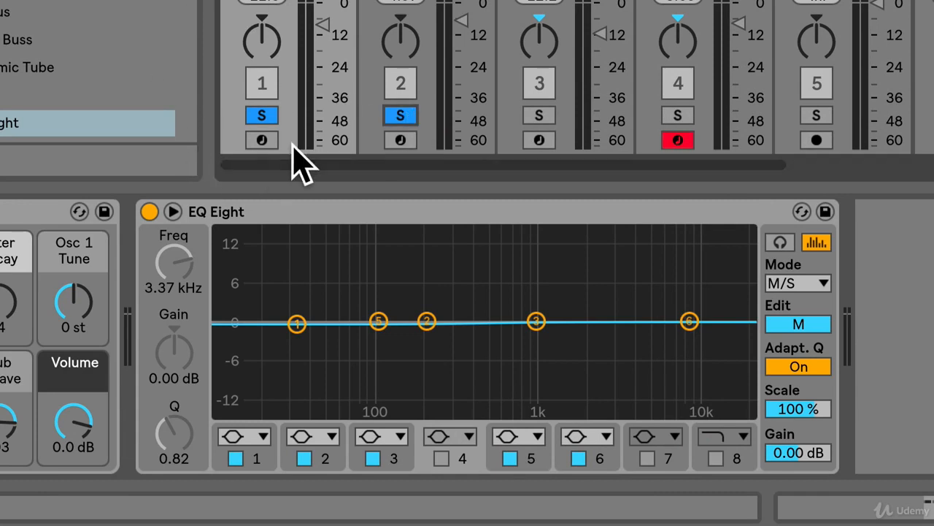
pyautogui.press('space')
# Cut band 5 of the bass EQ by 12.3 dB at 58.7 Hz with Q 1.46, and compare against the bypassed EQ
pyautogui.moveTo(376, 321); pyautogui.dragTo(339, 320)
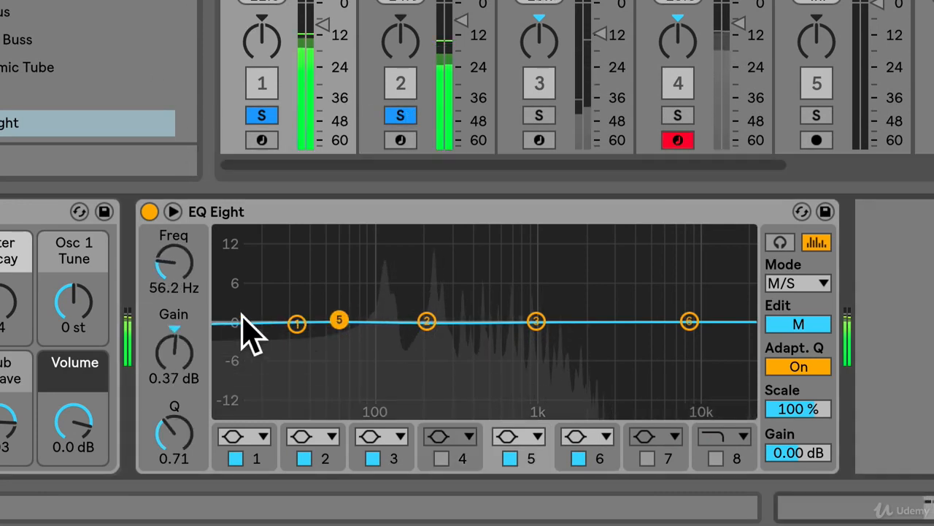
pyautogui.moveTo(179, 262); pyautogui.dragTo(180, 265)
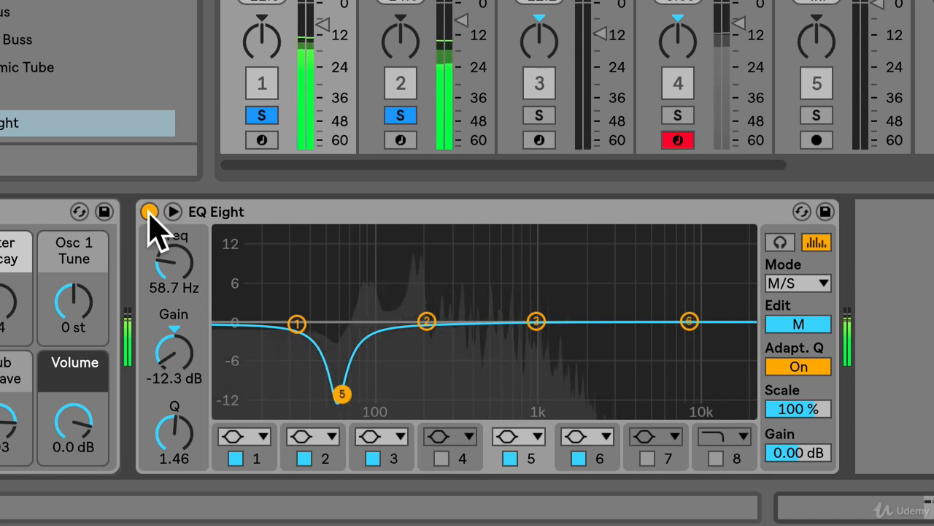
pyautogui.click(149, 211)
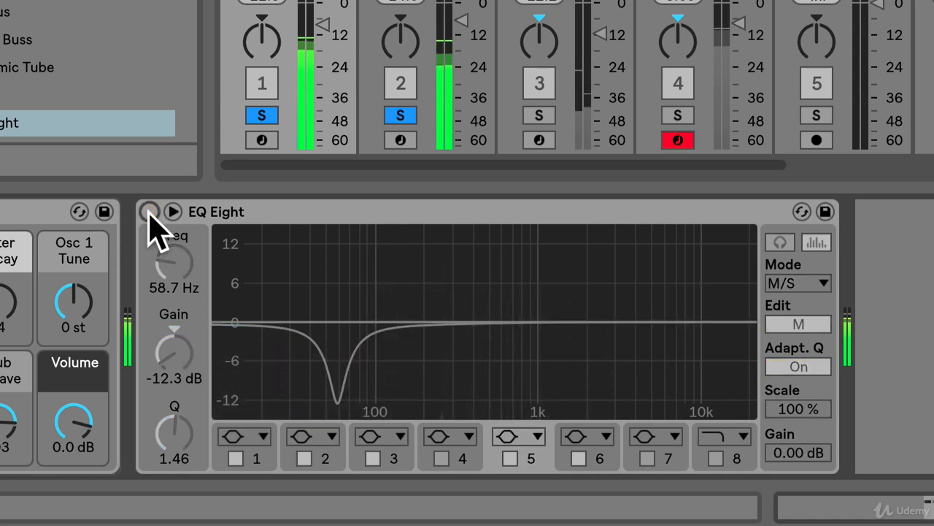
pyautogui.click(148, 211)
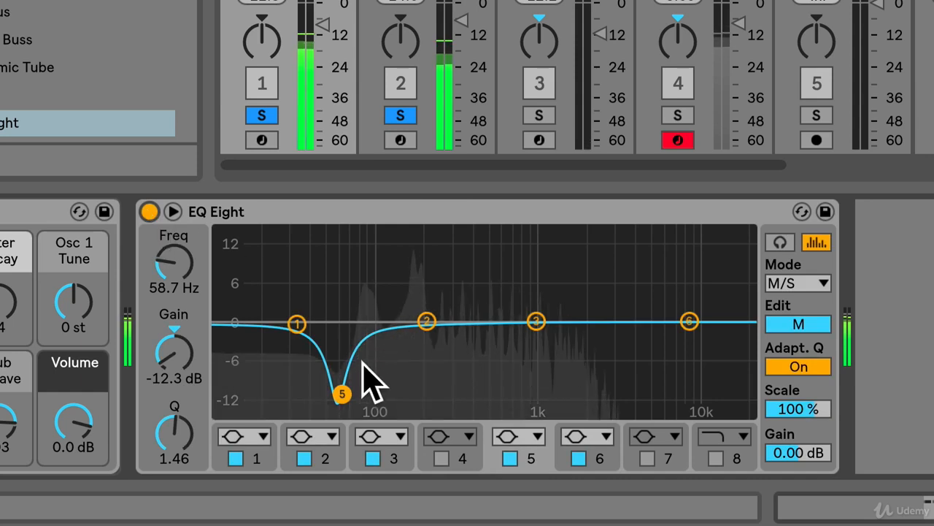
# Try band 5 at 93.8 Hz with Q 2.39, and widen it to an 8.06 dB cut at 74.2 Hz with Q 0.72
pyautogui.moveTo(343, 398); pyautogui.dragTo(341, 393)
pyautogui.moveTo(168, 449); pyautogui.dragTo(168, 416)
pyautogui.moveTo(340, 389); pyautogui.dragTo(371, 379)
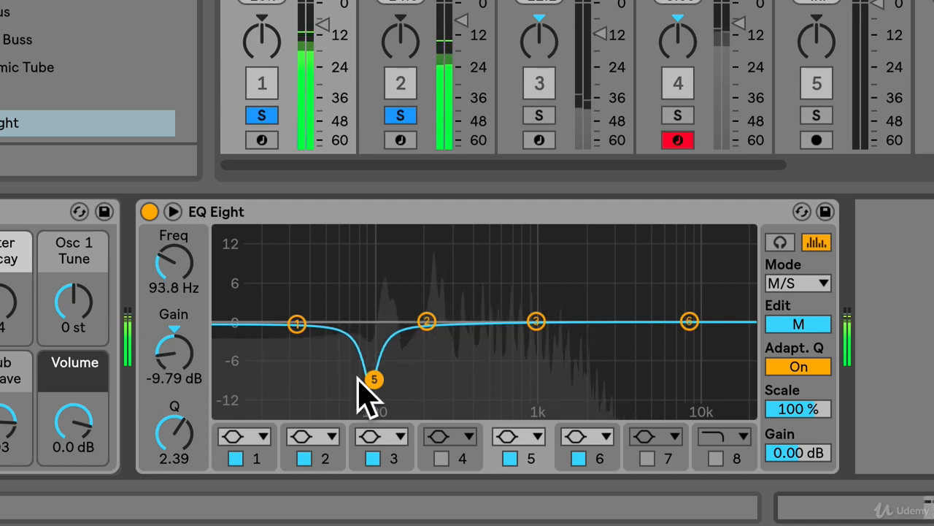
pyautogui.moveTo(175, 431); pyautogui.dragTo(175, 459)
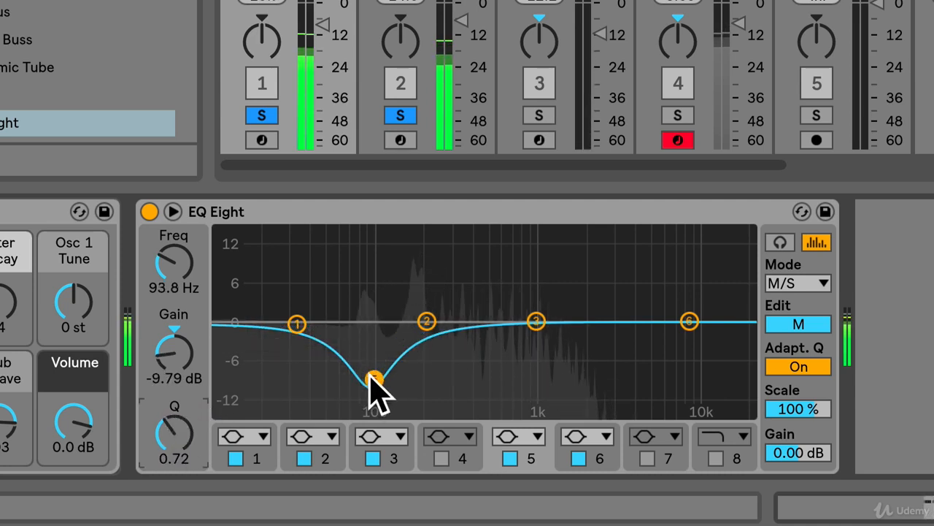
pyautogui.moveTo(371, 371)
pyautogui.mouseDown()
pyautogui.moveTo(340, 379)
pyautogui.moveTo(356, 380)
pyautogui.moveTo(358, 369)
pyautogui.mouseUp()
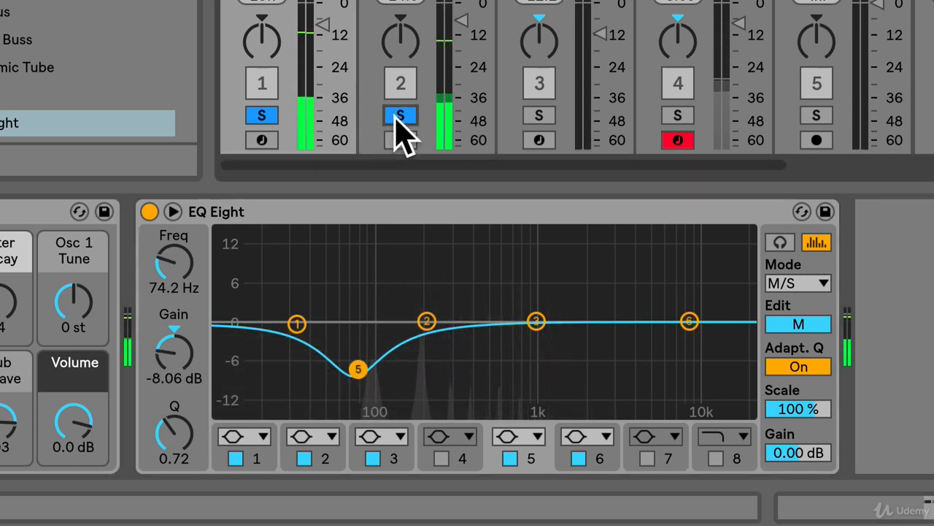
# Take tracks 1 and 2 out of solo and add EQ Eight to the Plastic Vibraphone track
pyautogui.click(264, 114)
pyautogui.click(401, 116)
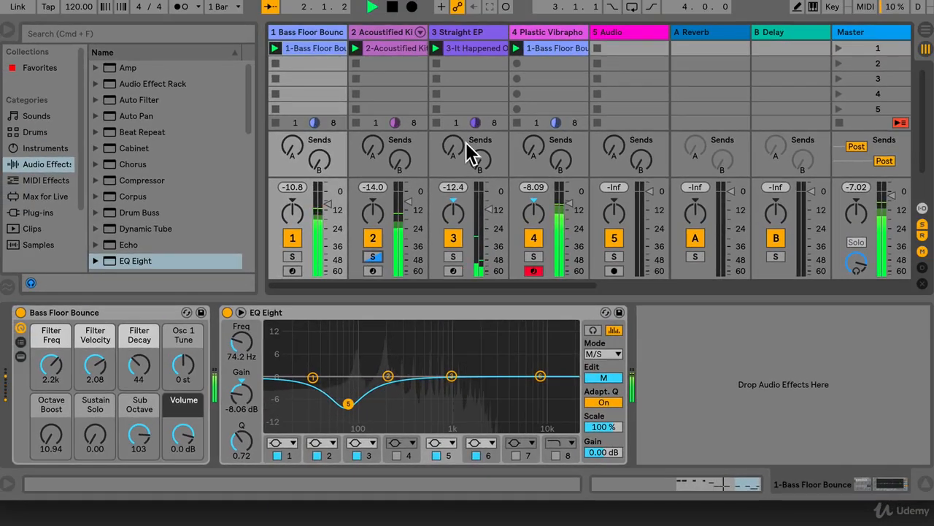
pyautogui.click(542, 32)
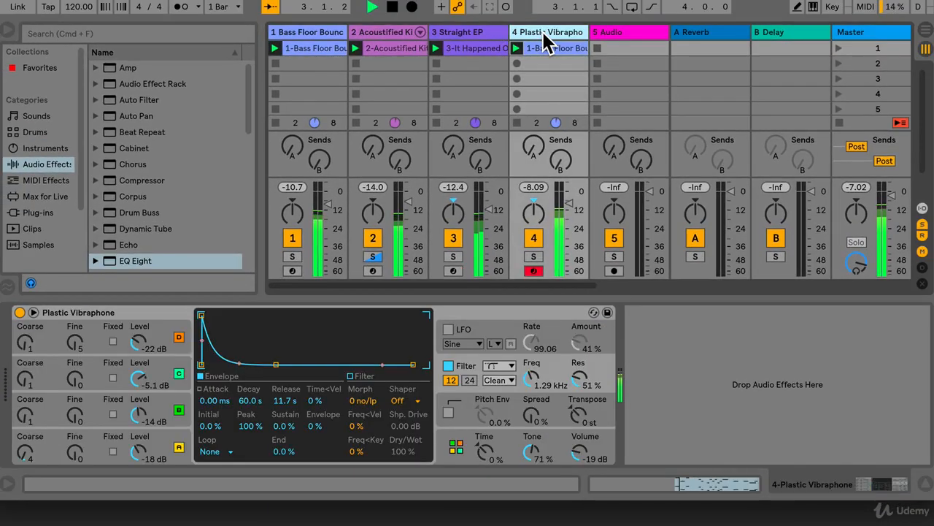
pyautogui.moveTo(129, 263); pyautogui.dragTo(682, 370)
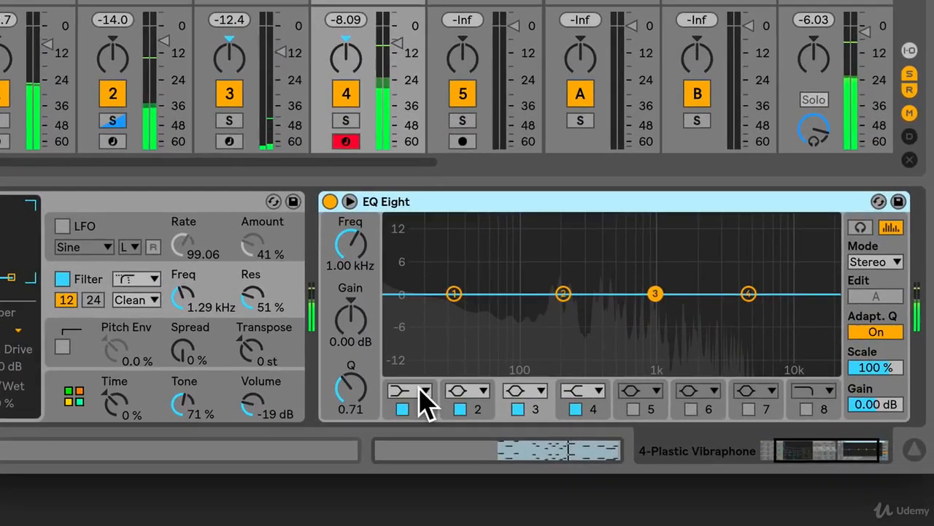
# Change band 1 of the vibraphone EQ to the standard low cut and set it to 250 Hz with Q 0.58
pyautogui.click(424, 391)
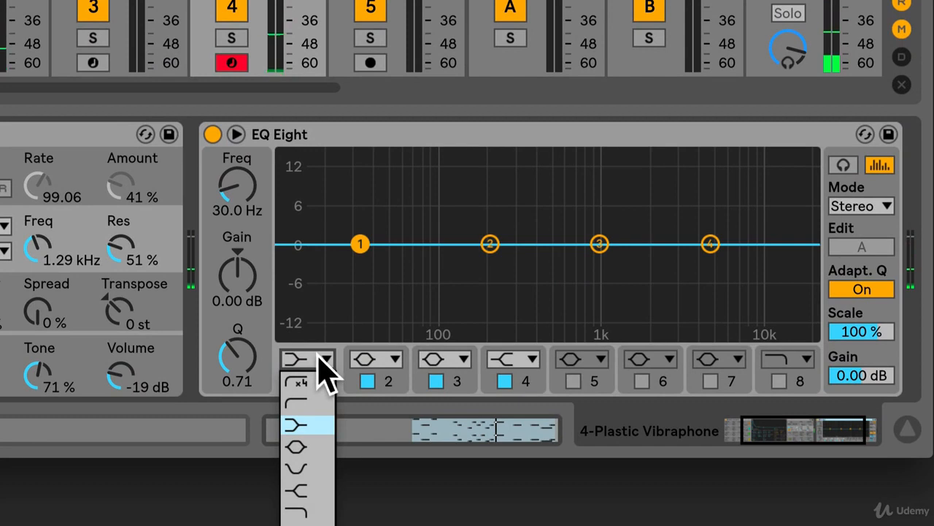
pyautogui.click(297, 405)
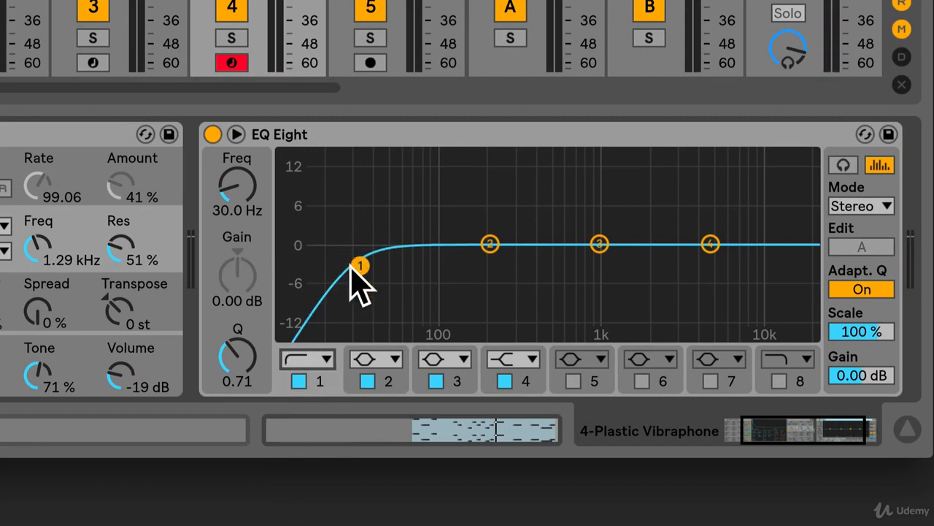
pyautogui.moveTo(357, 267); pyautogui.dragTo(503, 273)
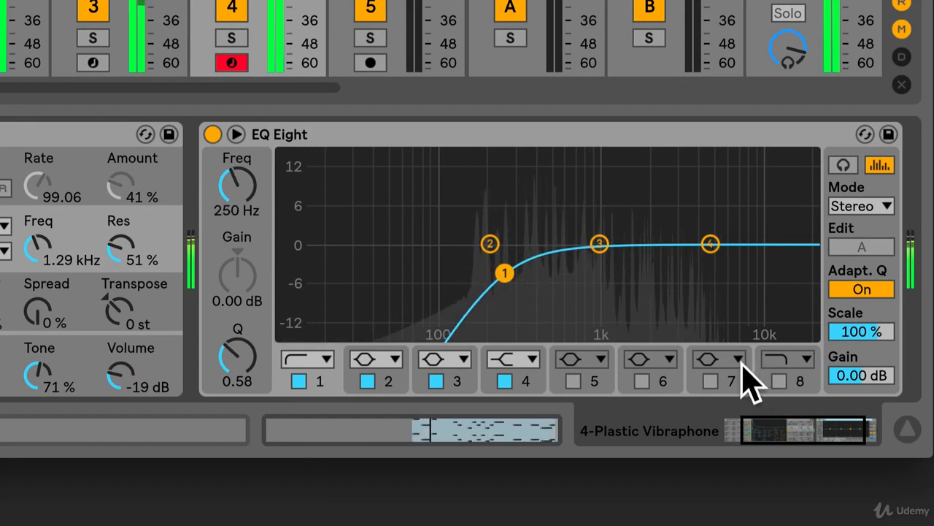
# Try band 4 of the vibraphone EQ as a notch filter at 2.93 kHz with Q 2.20
pyautogui.click(529, 359)
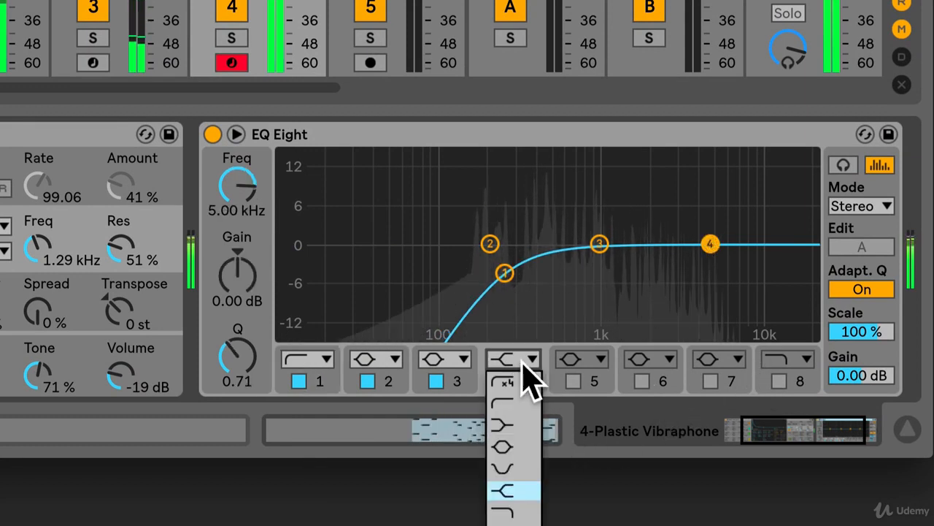
pyautogui.click(521, 461)
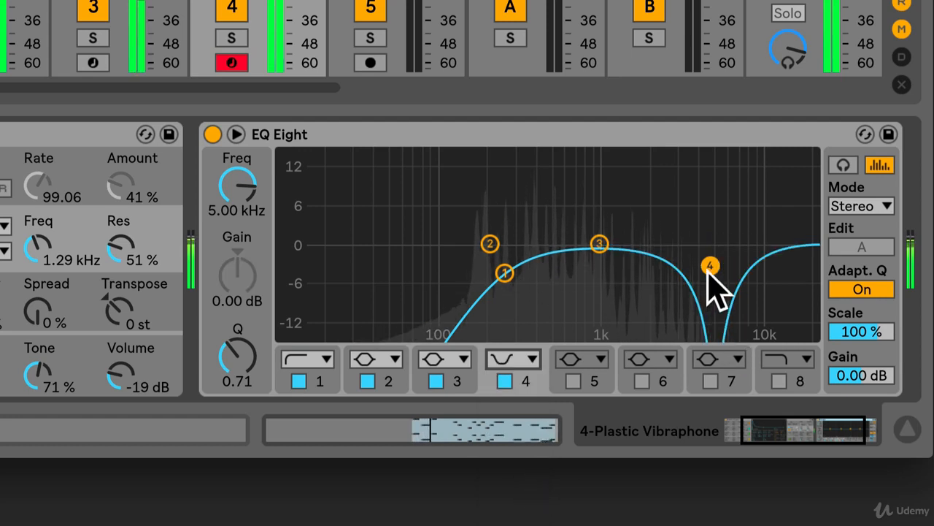
pyautogui.moveTo(709, 266); pyautogui.dragTo(707, 214)
pyautogui.moveTo(237, 356); pyautogui.dragTo(237, 387)
pyautogui.moveTo(252, 208)
pyautogui.mouseDown()
pyautogui.moveTo(252, 241)
pyautogui.moveTo(252, 223)
pyautogui.mouseUp()
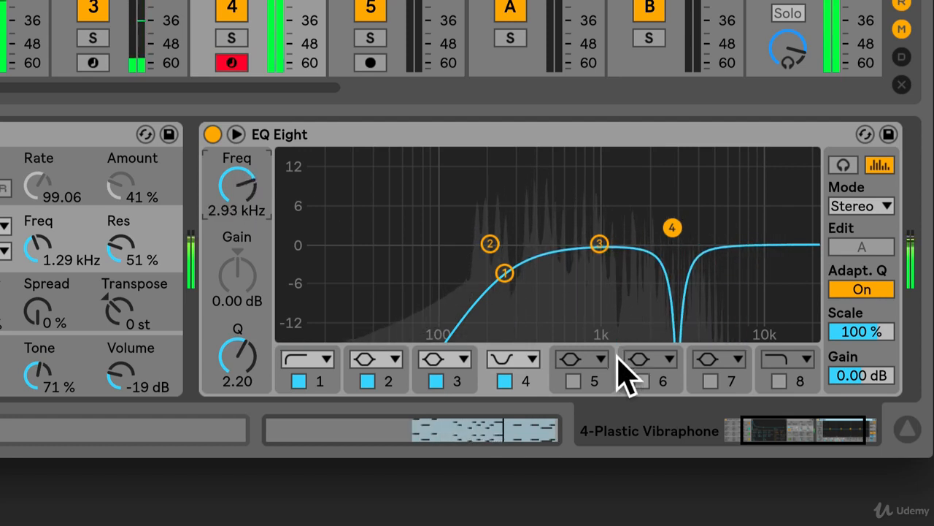
# Try band 4 of the vibraphone EQ as a bell with an 8.55 dB cut at 4.64 kHz
pyautogui.click(529, 359)
pyautogui.click(522, 447)
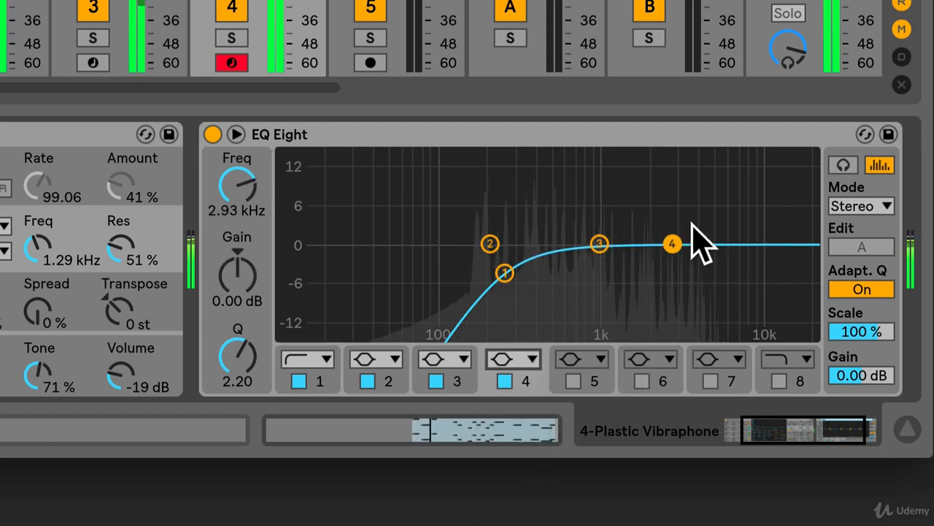
pyautogui.moveTo(671, 244); pyautogui.dragTo(672, 265)
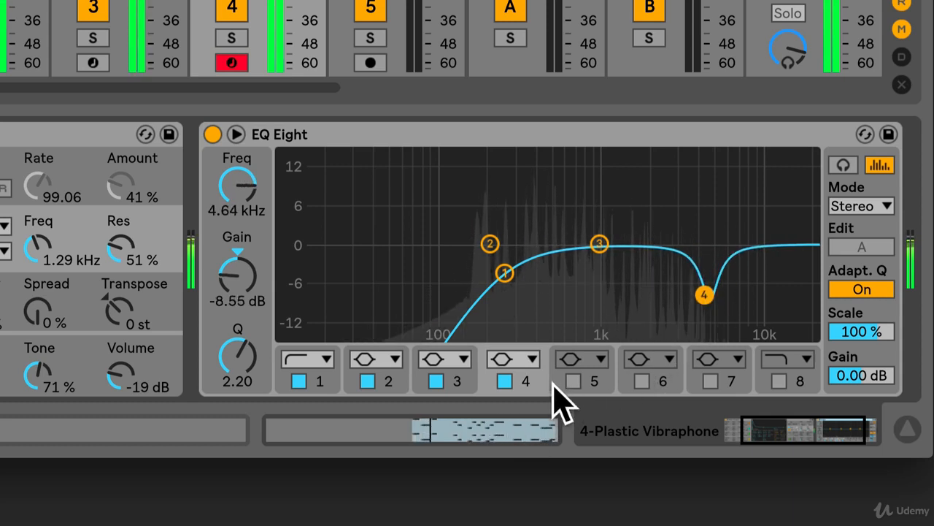
# Change band 4 to the standard high cut at 5.05 kHz with Q 0.66, and raise band 1's low cut to 527 Hz with Q 0.63
pyautogui.click(520, 359)
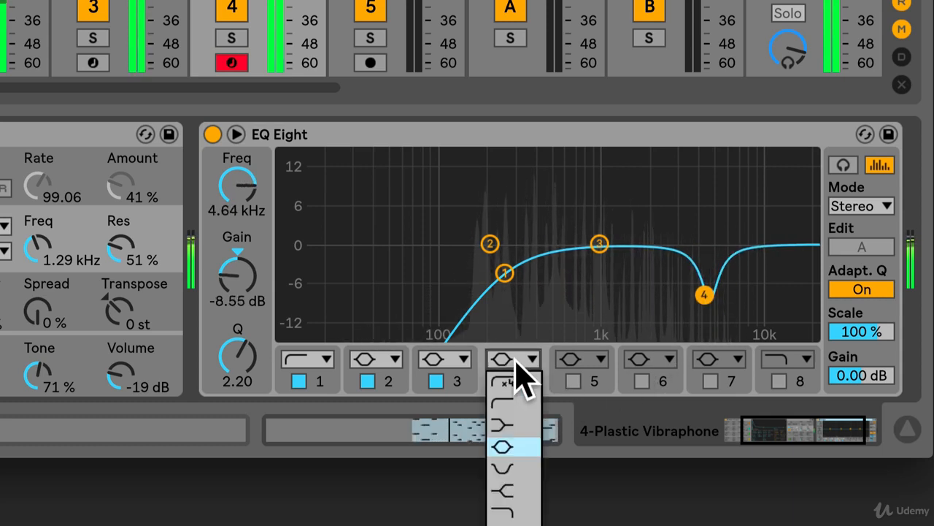
pyautogui.click(521, 511)
pyautogui.moveTo(701, 225); pyautogui.dragTo(691, 267)
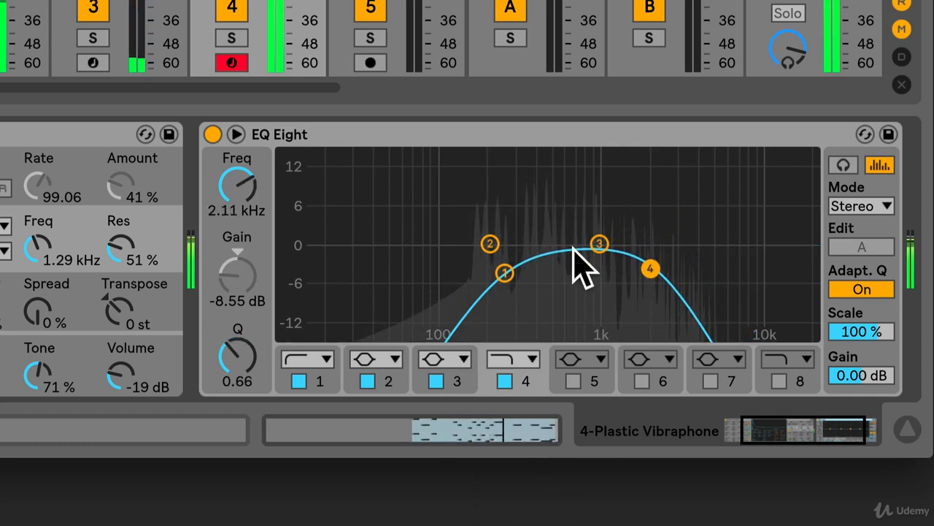
pyautogui.moveTo(648, 270); pyautogui.dragTo(700, 271)
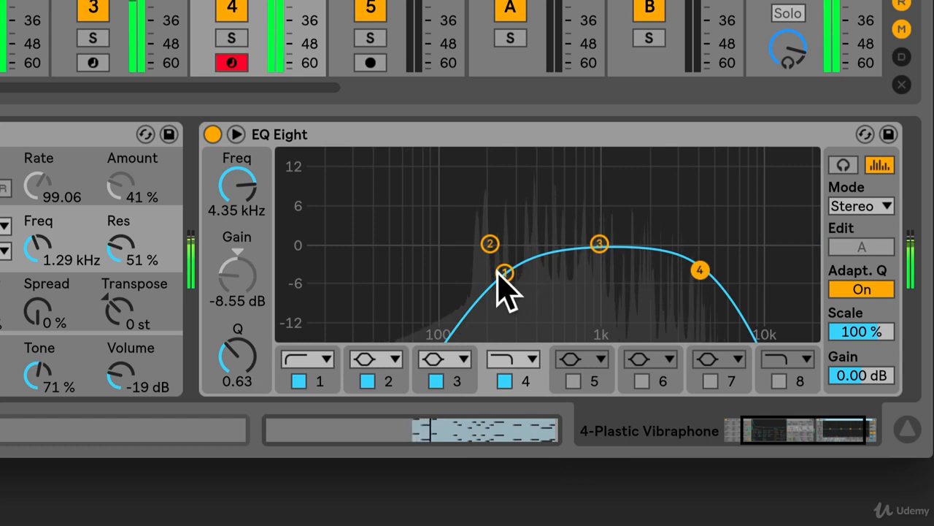
pyautogui.moveTo(503, 272); pyautogui.dragTo(556, 272)
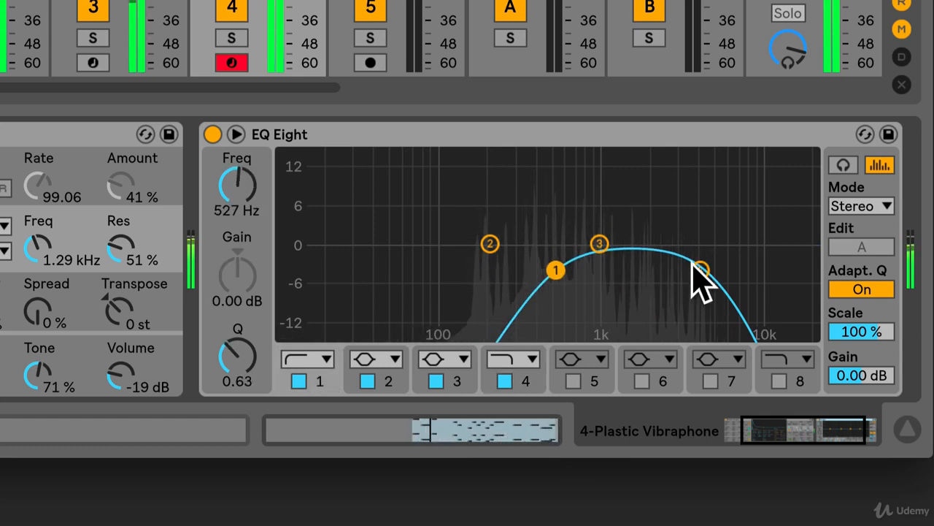
pyautogui.moveTo(699, 270); pyautogui.dragTo(710, 269)
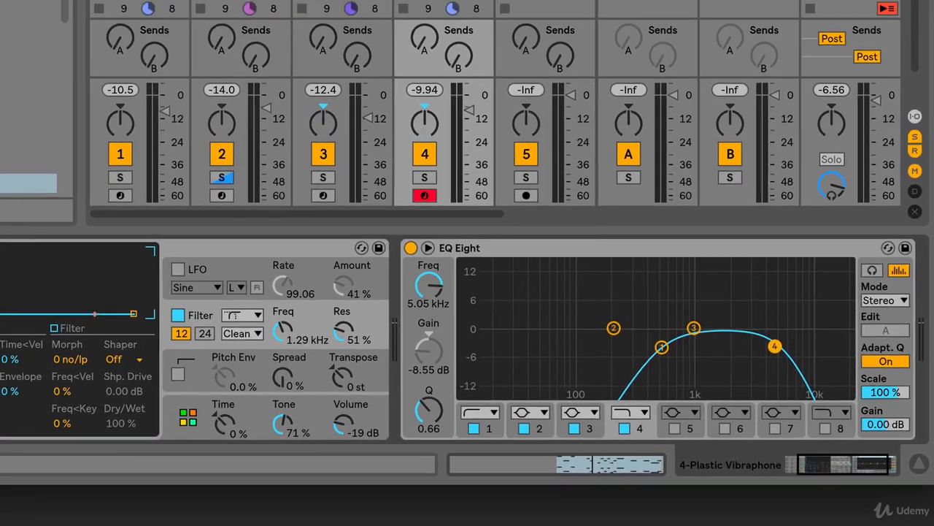
# Add EQ Eight to the Straight EP track and start playback
pyautogui.click(430, 5)
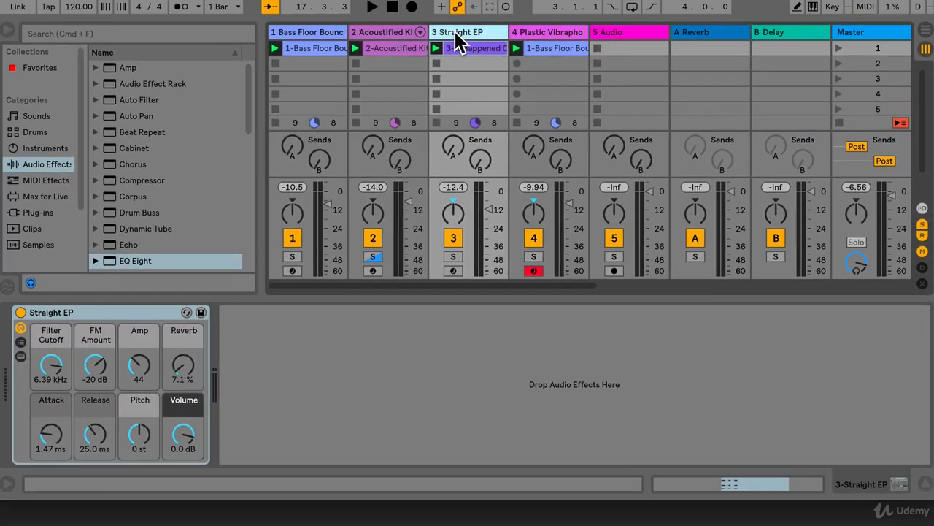
pyautogui.moveTo(124, 267); pyautogui.dragTo(251, 340)
pyautogui.press('space')
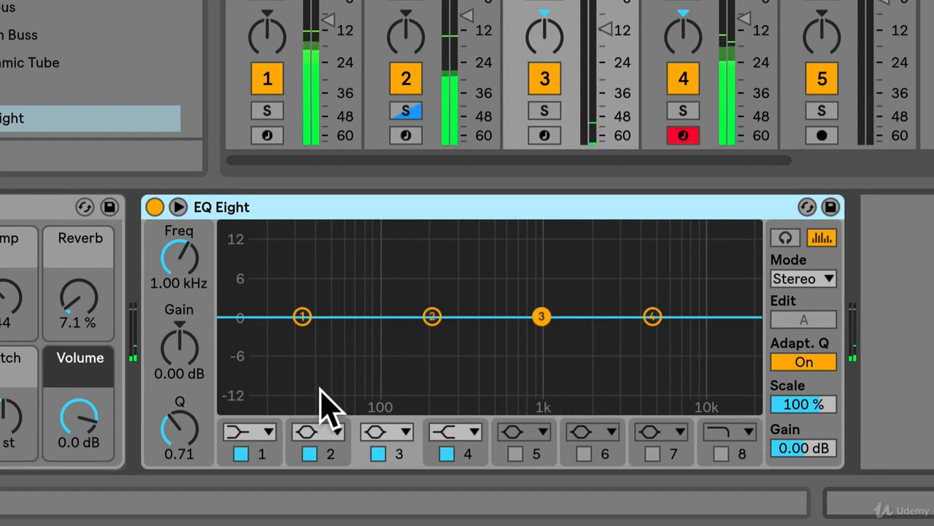
# Change band 1 of the Straight EP equalizer to the standard low cut and set it to 278 Hz with Q 0.78
pyautogui.click(256, 431)
pyautogui.click(252, 478)
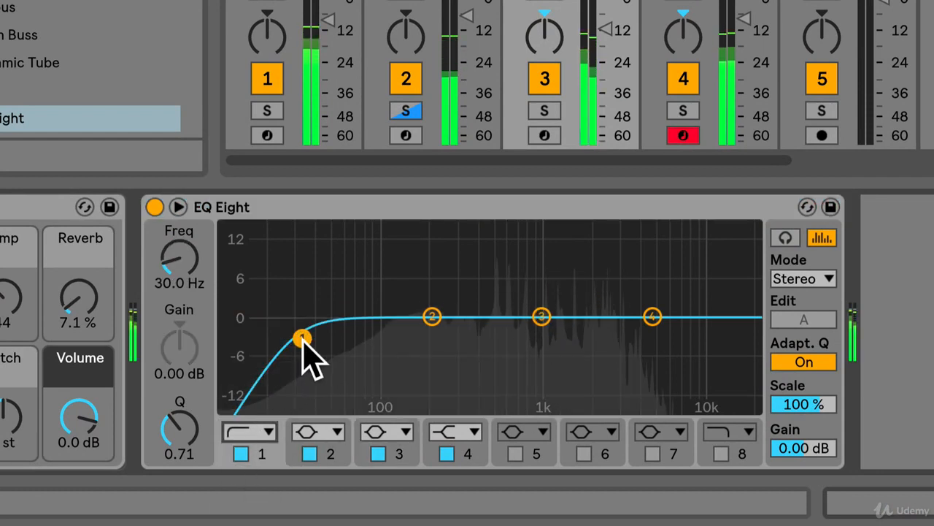
pyautogui.moveTo(304, 338); pyautogui.dragTo(474, 335)
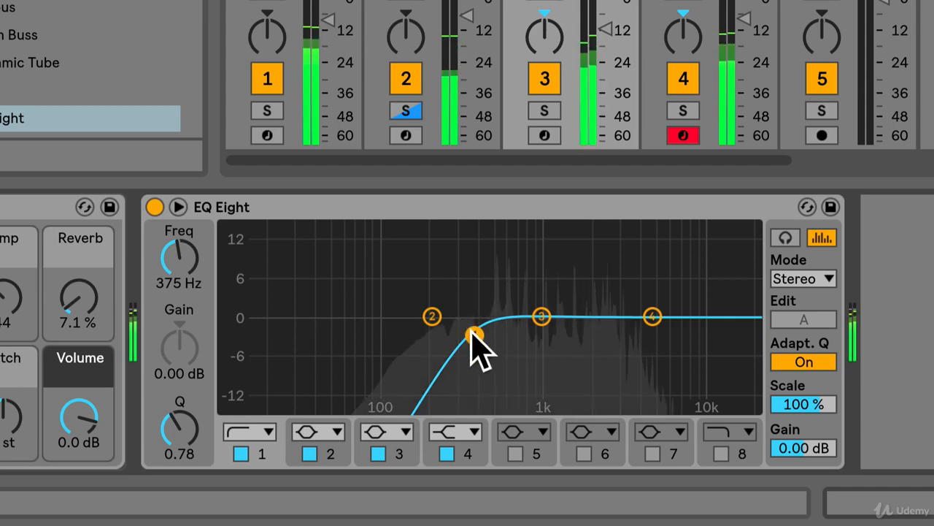
pyautogui.moveTo(474, 334); pyautogui.dragTo(453, 335)
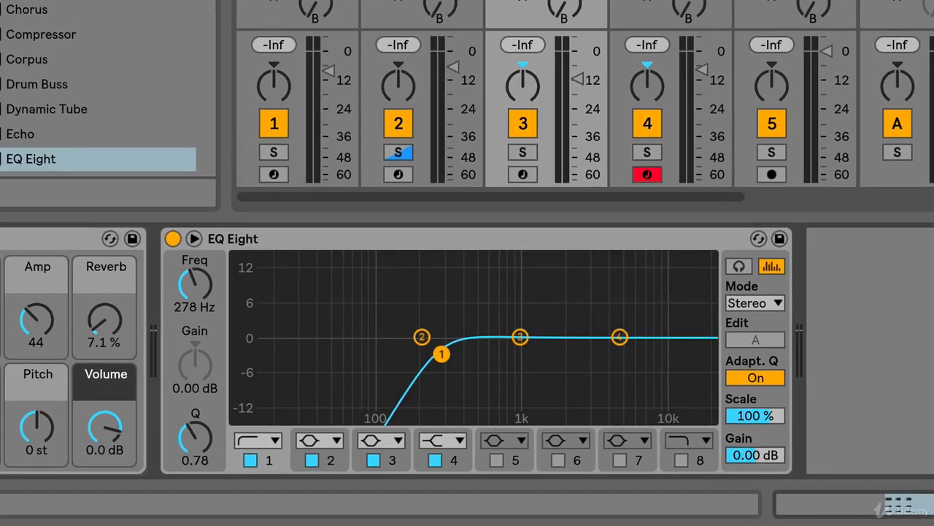
# Play the mix and bypass EQ Eight on the bass, drum kit, Straight EP and vibraphone tracks in turn for comparison
pyautogui.press('space')
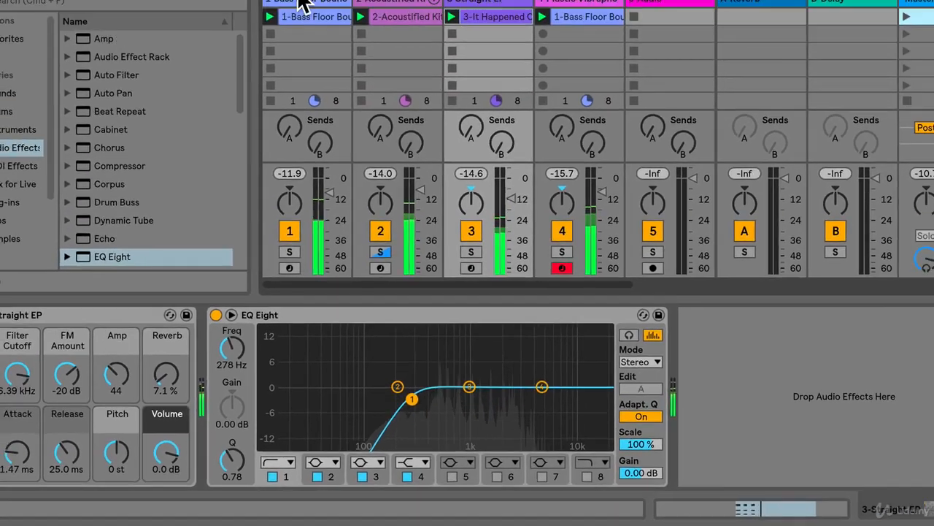
pyautogui.click(307, 38)
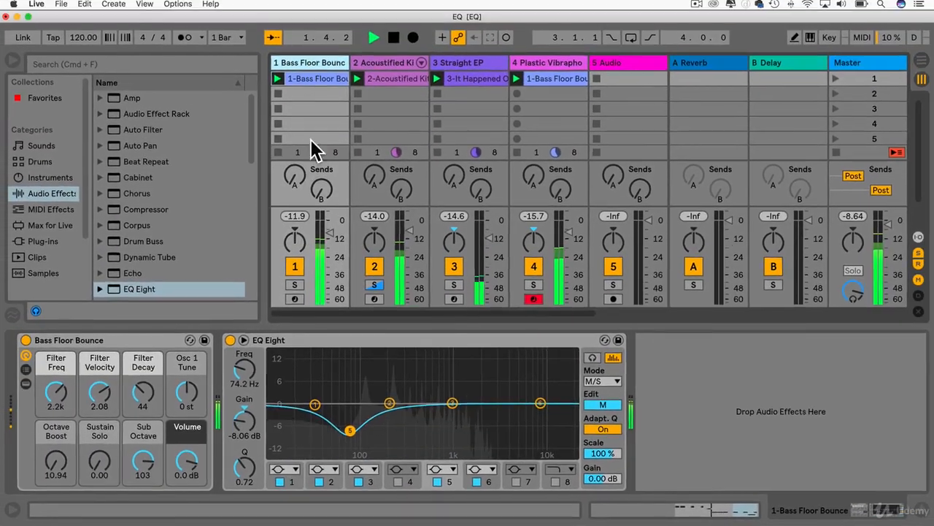
pyautogui.click(203, 289)
pyautogui.click(390, 66)
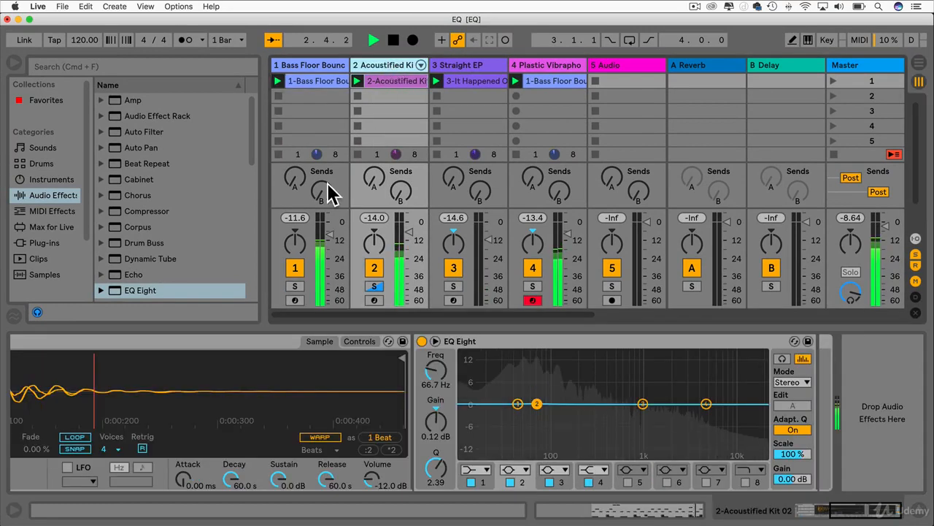
pyautogui.click(422, 341)
pyautogui.click(457, 65)
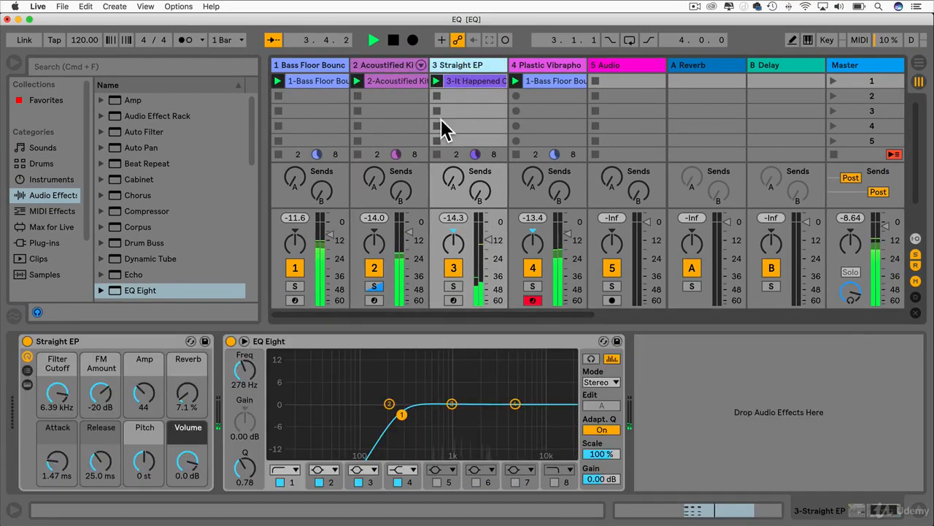
pyautogui.click(231, 342)
pyautogui.click(555, 66)
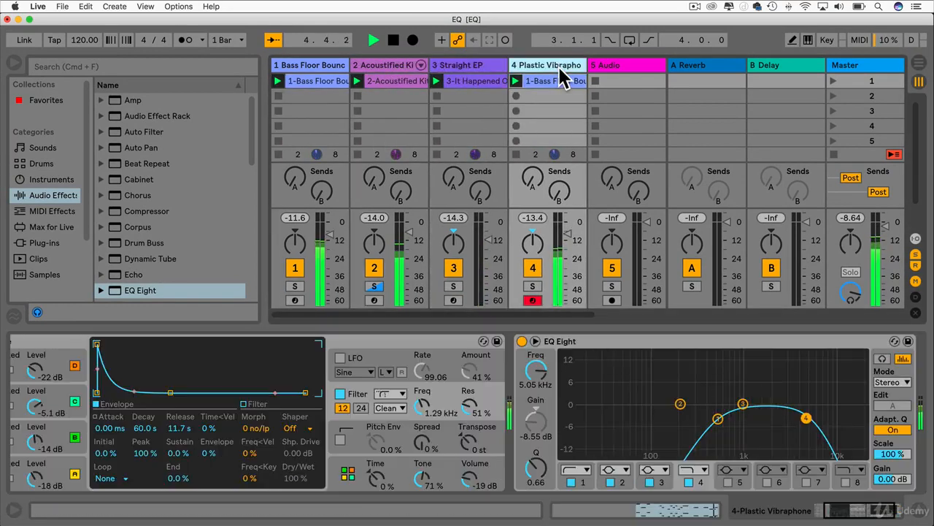
pyautogui.click(521, 341)
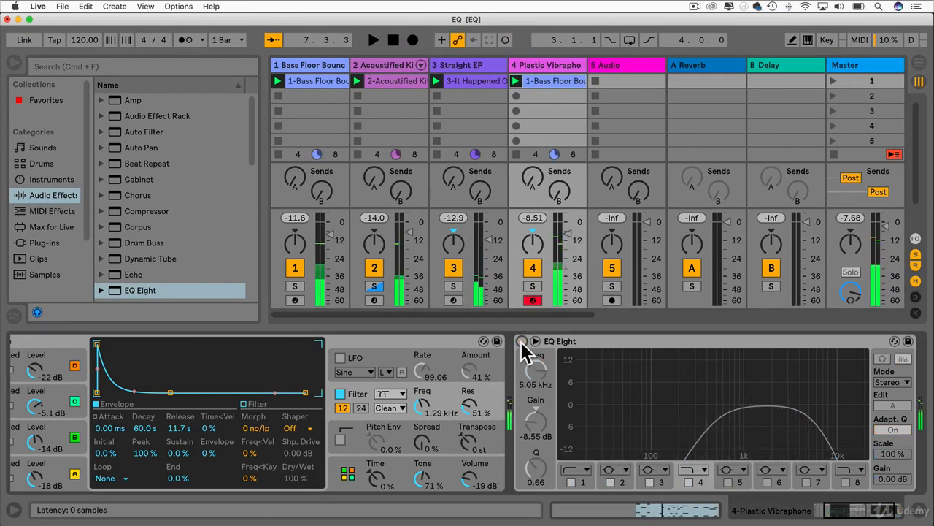
# Reactivate EQ Eight on the vibraphone, Straight EP, drum kit and bass tracks
pyautogui.click(521, 341)
pyautogui.click(463, 66)
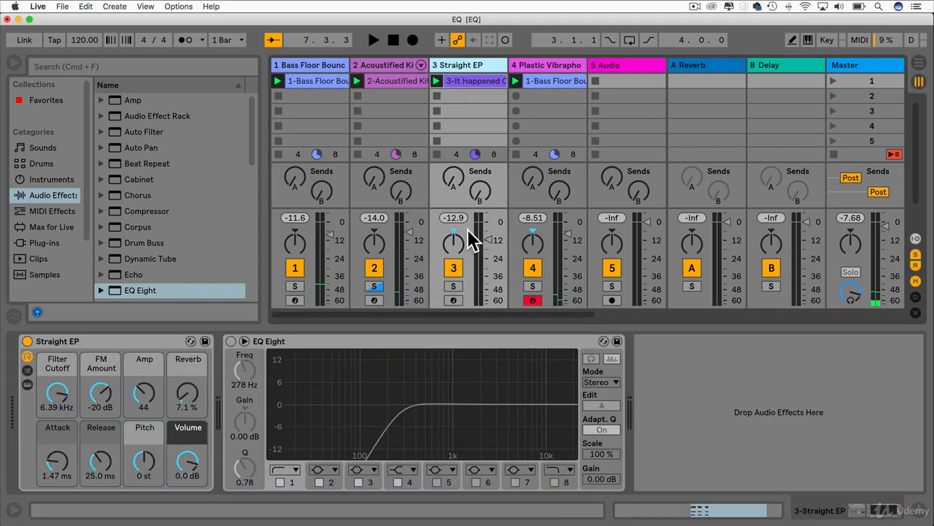
pyautogui.click(231, 341)
pyautogui.click(375, 67)
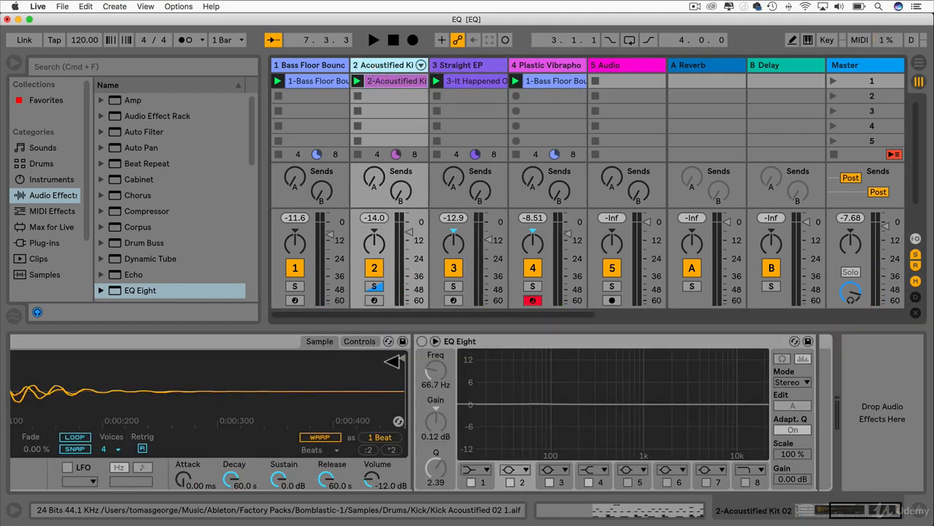
pyautogui.click(421, 341)
pyautogui.click(321, 66)
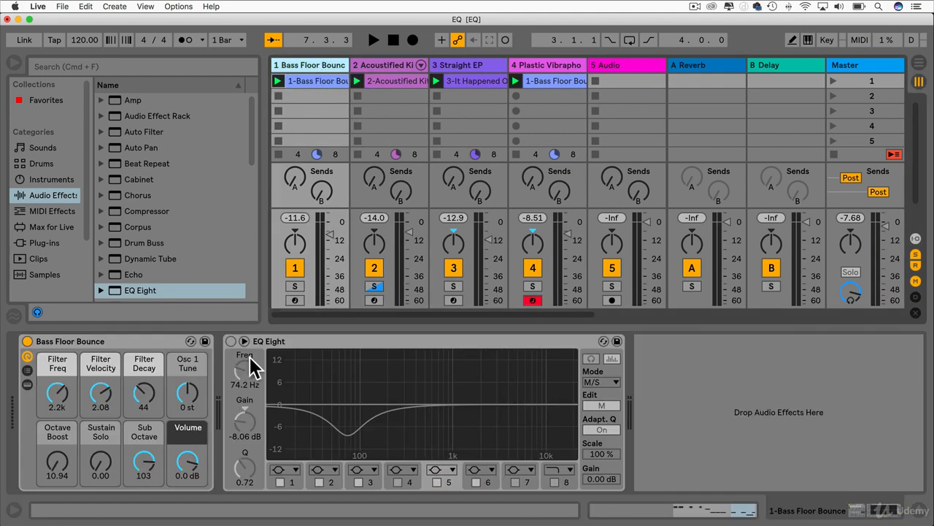
# During playback, reduce band 5 of the bass EQ to a 2.36 dB cut at 88.0 Hz with Q 2.29
pyautogui.press('space')
pyautogui.moveTo(350, 434); pyautogui.dragTo(349, 426)
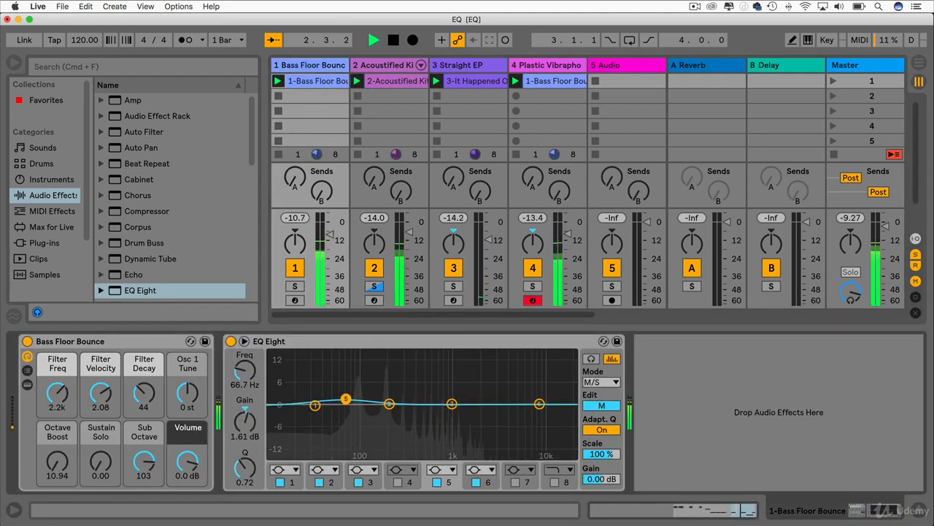
pyautogui.moveTo(345, 400); pyautogui.dragTo(364, 394)
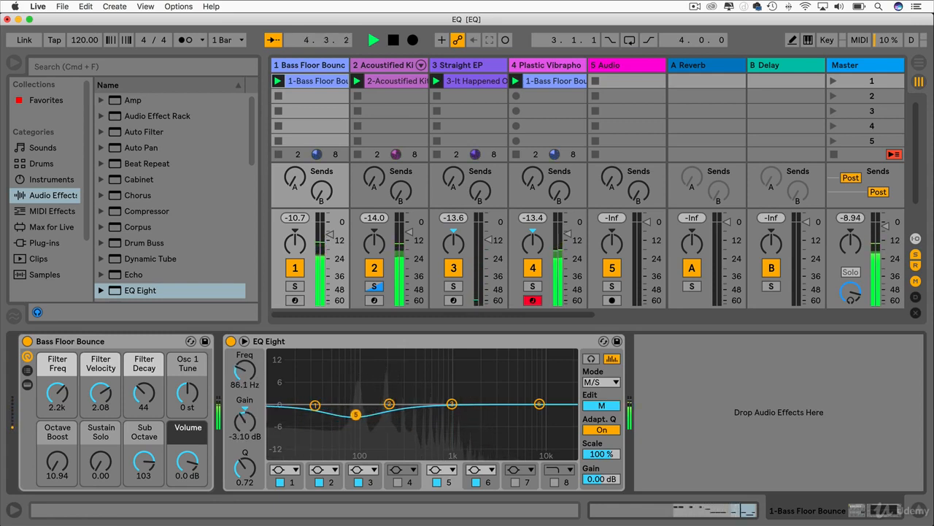
pyautogui.moveTo(243, 473); pyautogui.dragTo(243, 466)
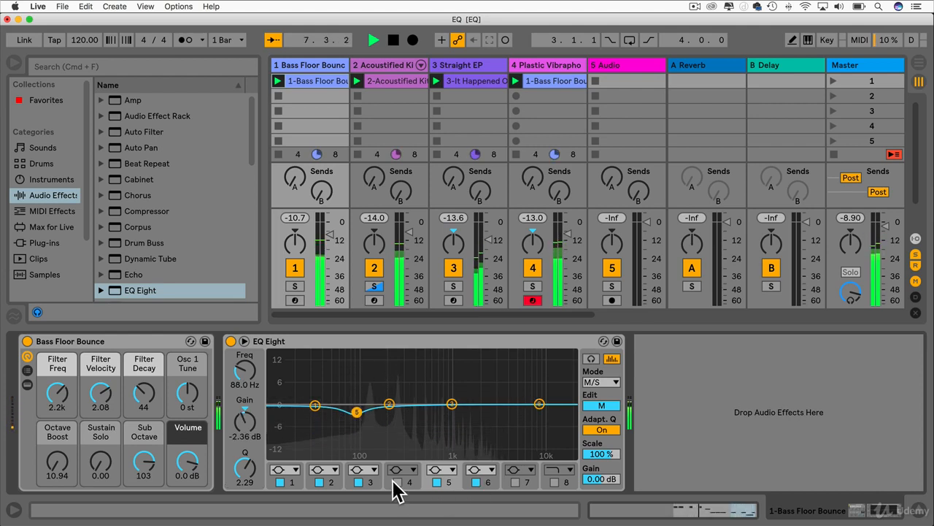
# Activate band 7 of the bass EQ as a standard high cut at 550 Hz with Q 0.69
pyautogui.click(515, 482)
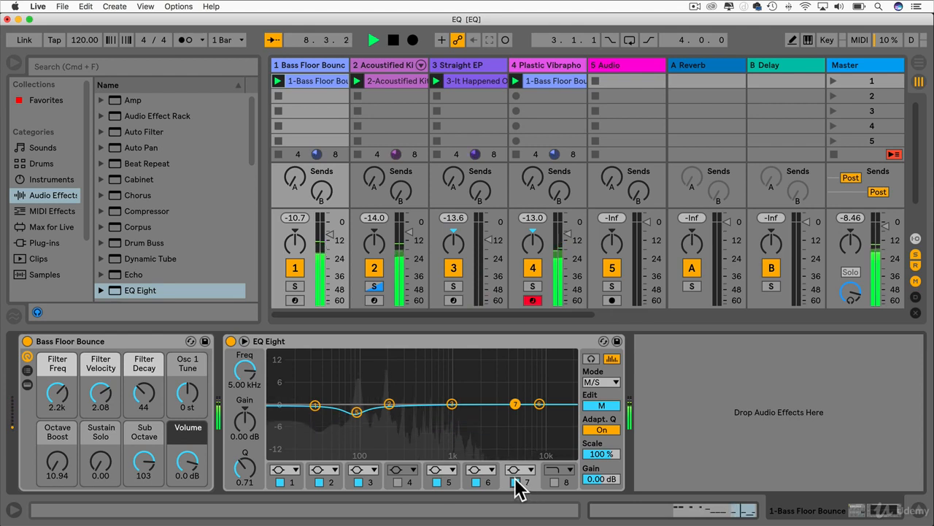
pyautogui.click(521, 469)
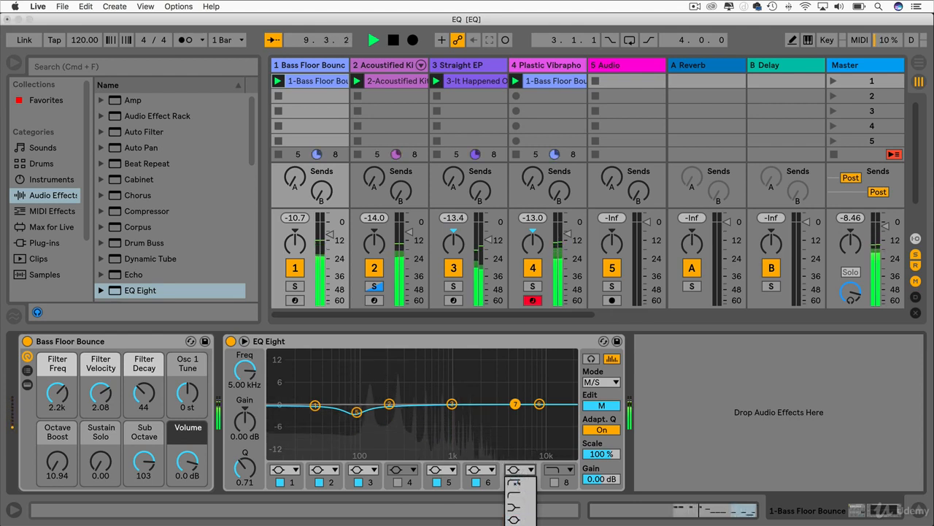
pyautogui.click(521, 524)
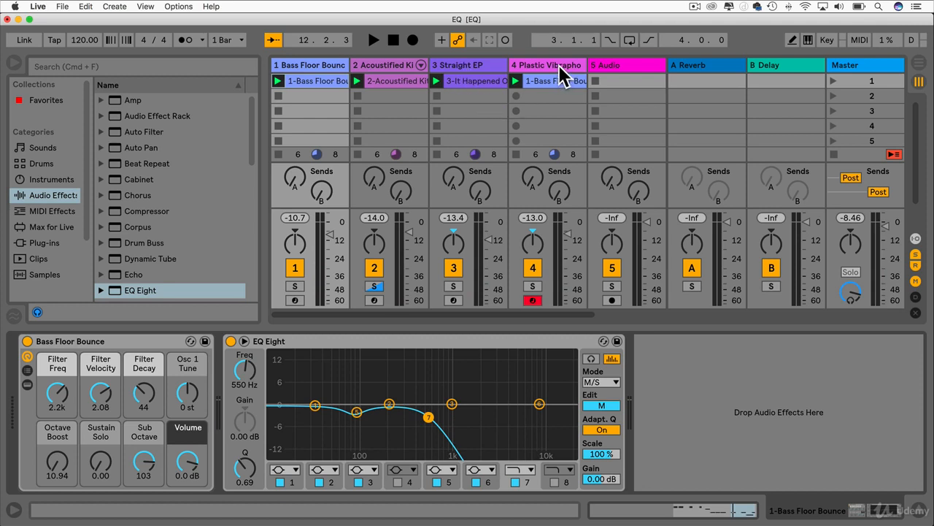
# Play the equalized mix from the start, and stop playback and all clips
pyautogui.press('space')
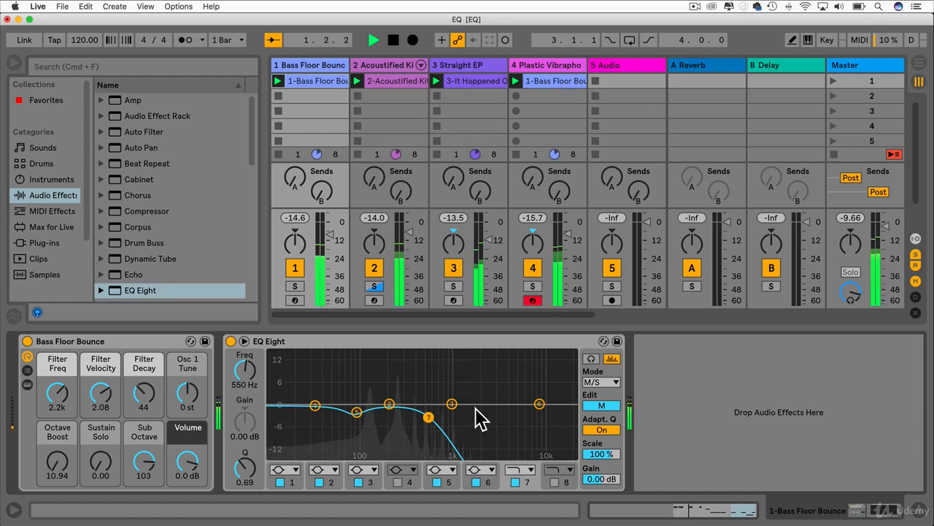
pyautogui.press('space')
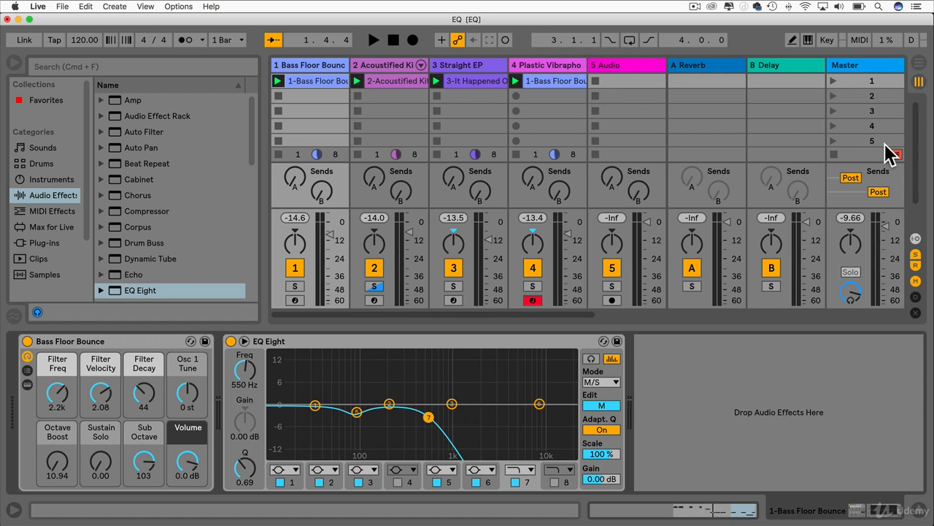
pyautogui.click(833, 155)
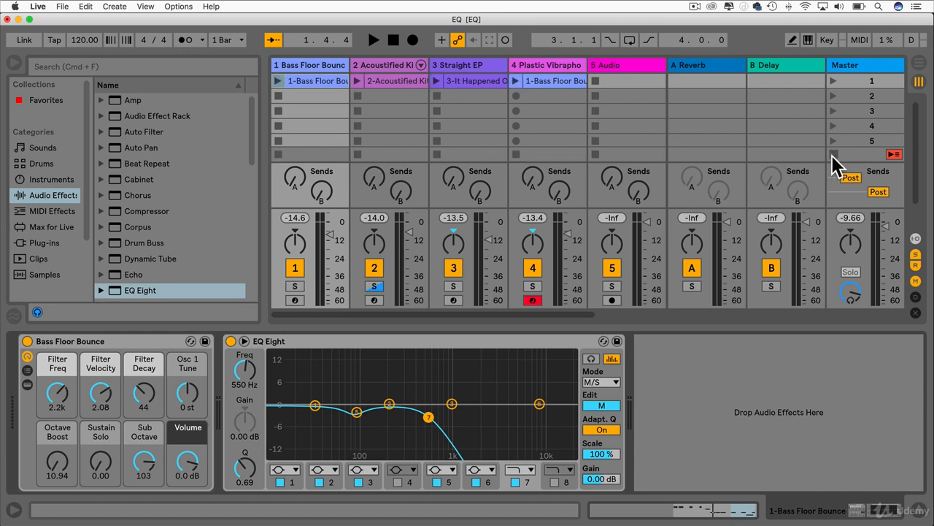